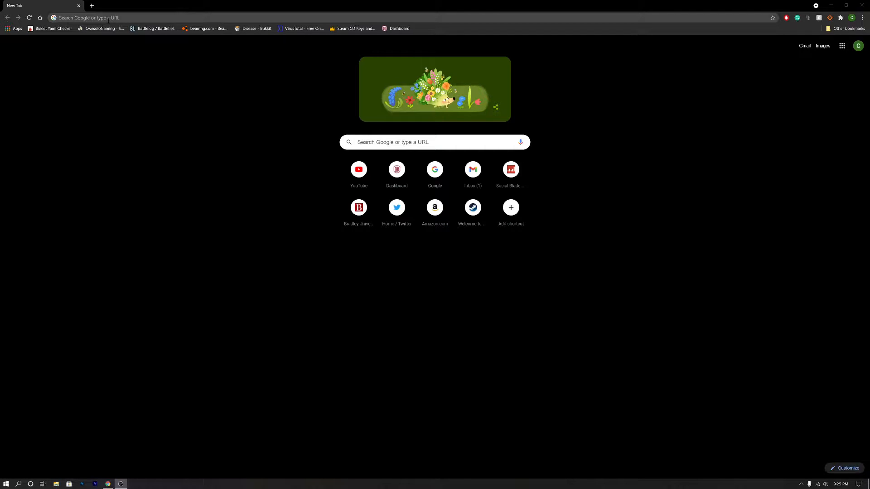
Search Google for "unreal engine" and open the official Unreal Engine website from the results
{"action": "left_click", "coordinate": [108, 18]}
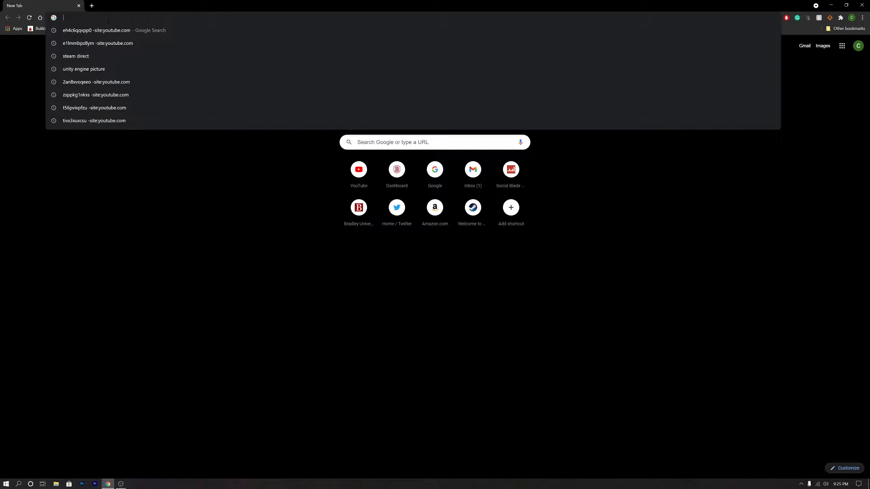
{"action": "type", "text": "google"}
{"action": "key", "text": "Return"}
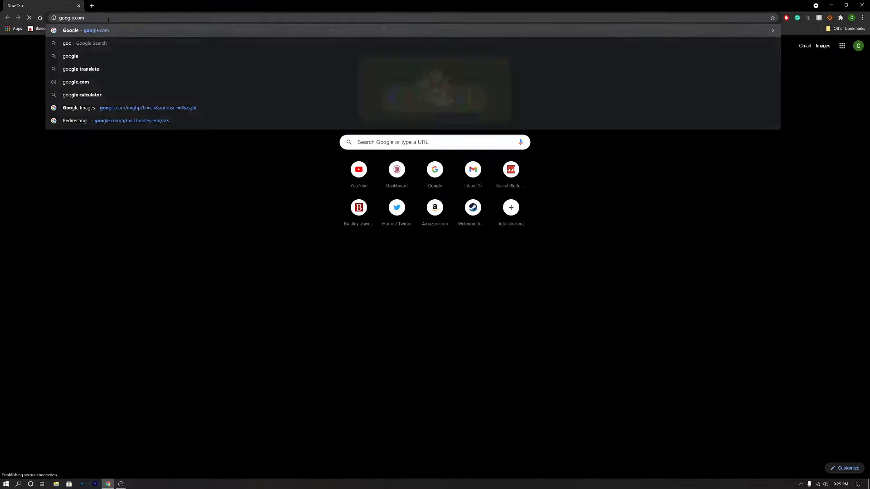
{"action": "type", "text": "unreal engine"}
{"action": "key", "text": "Return"}
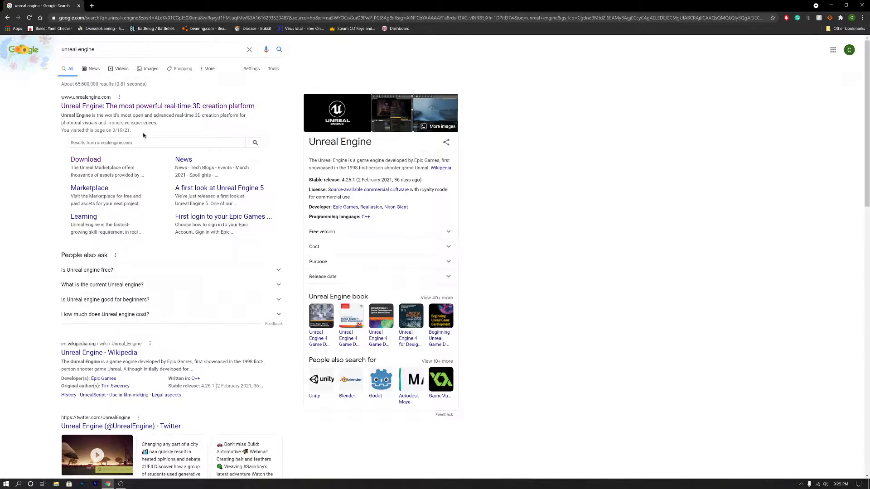
{"action": "left_click", "coordinate": [144, 109]}
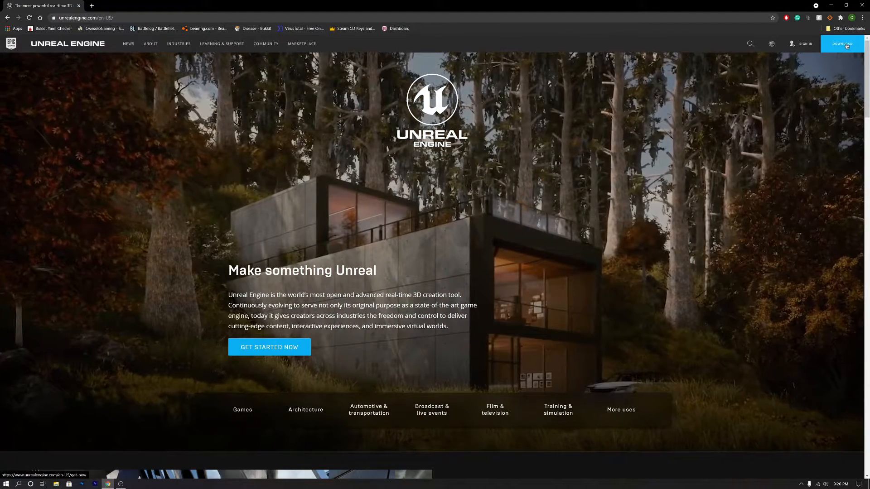
Open the Unreal Engine download page and compare the Publishing and Creators license options
{"action": "left_click", "coordinate": [846, 46]}
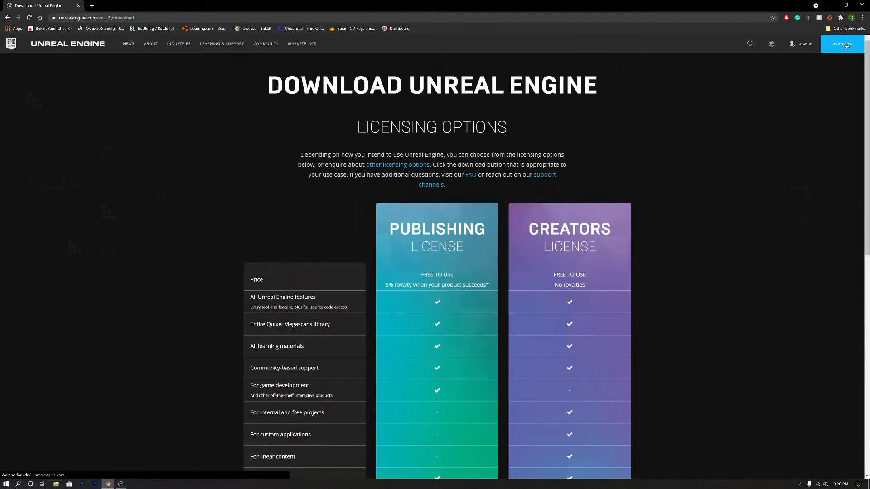
{"action": "scroll", "coordinate": [678, 320], "scroll_direction": "down", "scroll_amount": 4}
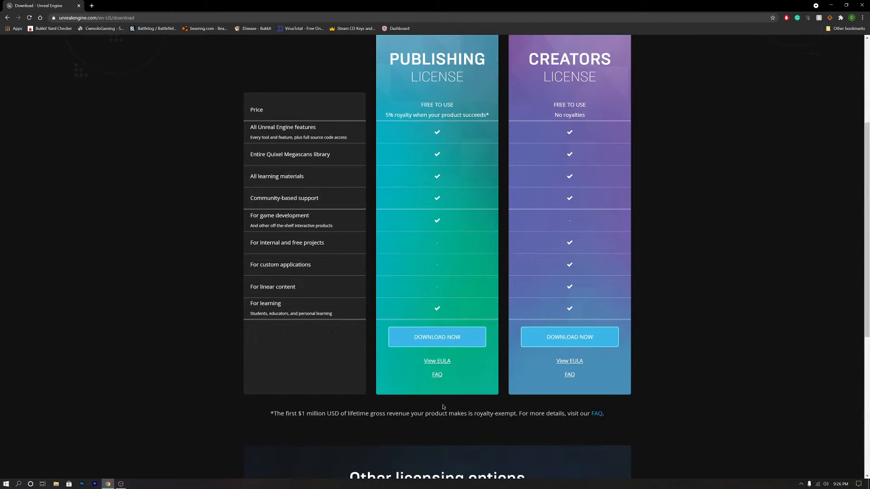
{"action": "scroll", "coordinate": [420, 397], "scroll_direction": "up", "scroll_amount": 4}
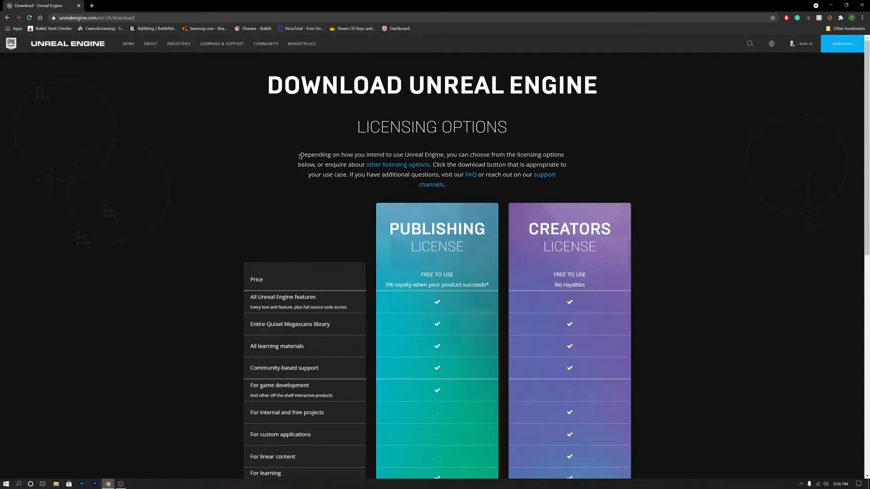
{"action": "mouse_move", "coordinate": [423, 226]}
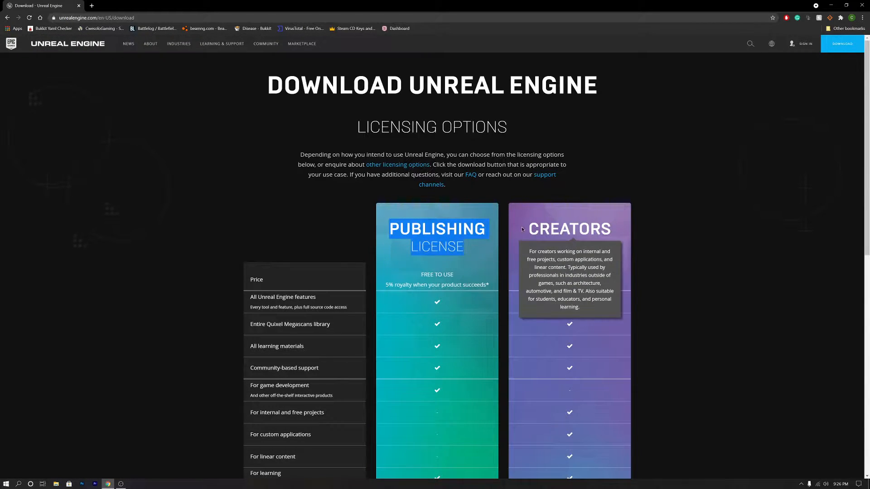
{"action": "left_click_drag", "start_coordinate": [528, 229], "coordinate": [615, 252]}
{"action": "left_click", "coordinate": [679, 246]}
{"action": "scroll", "coordinate": [708, 292], "scroll_direction": "down", "scroll_amount": 4}
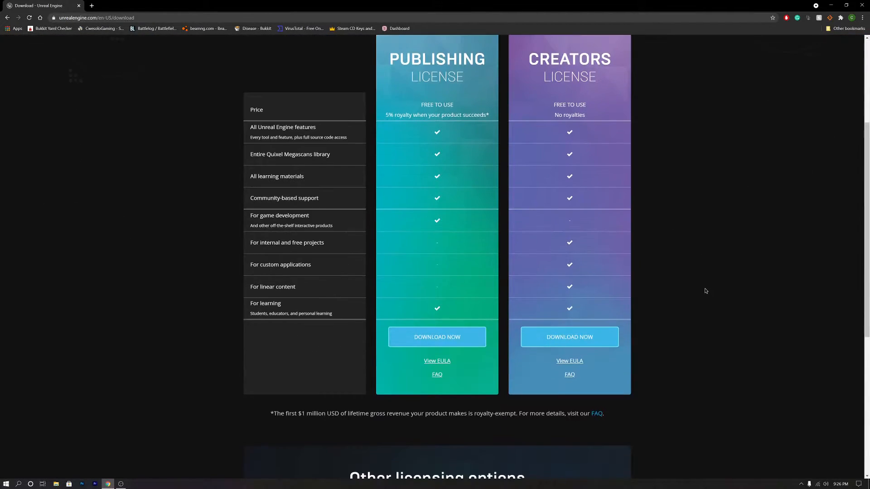
{"action": "scroll", "coordinate": [730, 246], "scroll_direction": "up", "scroll_amount": 2}
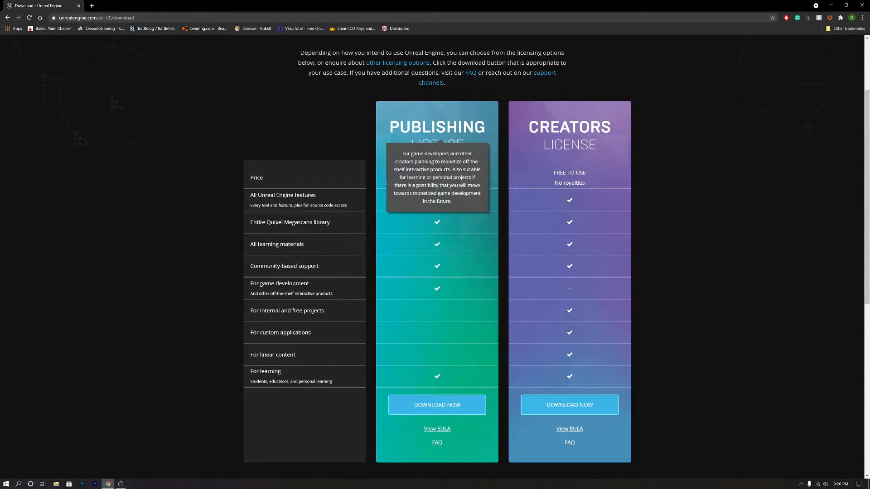
{"action": "mouse_move", "coordinate": [395, 190]}
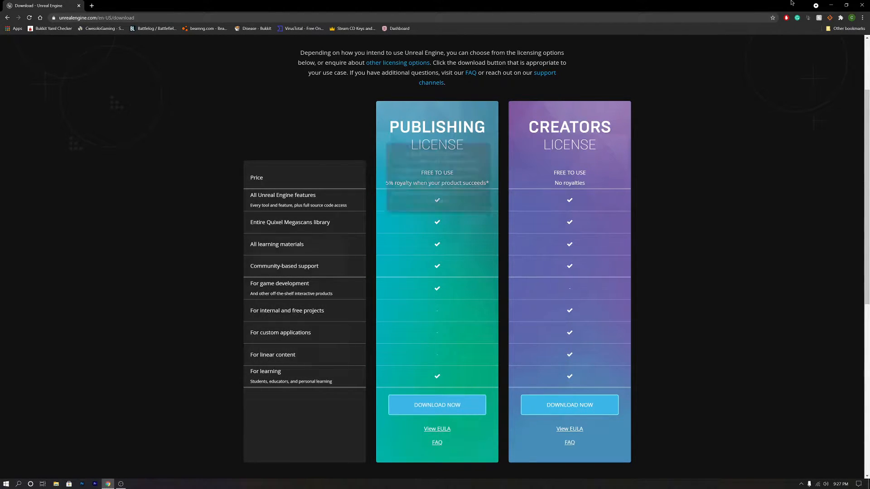
Close the browser and launch the Epic Games Launcher from the desktop
{"action": "left_click", "coordinate": [862, 4]}
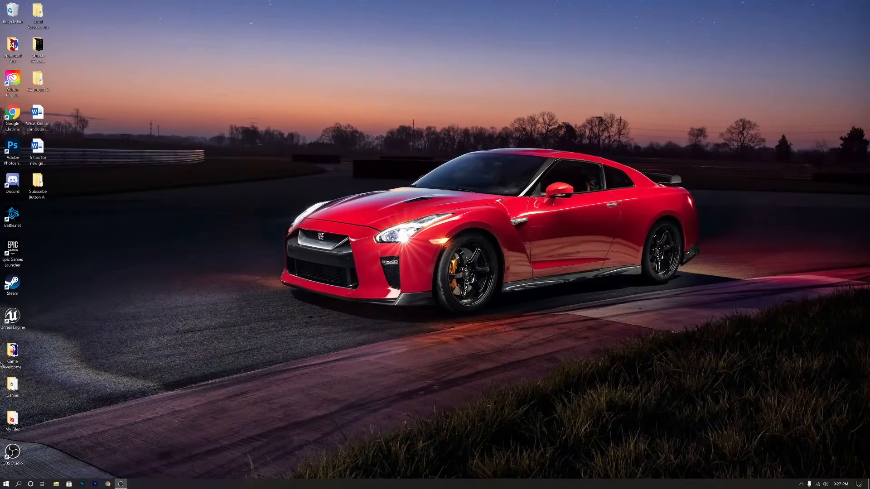
{"action": "left_click", "coordinate": [5, 484]}
{"action": "left_click", "coordinate": [327, 179]}
{"action": "double_click", "coordinate": [9, 259]}
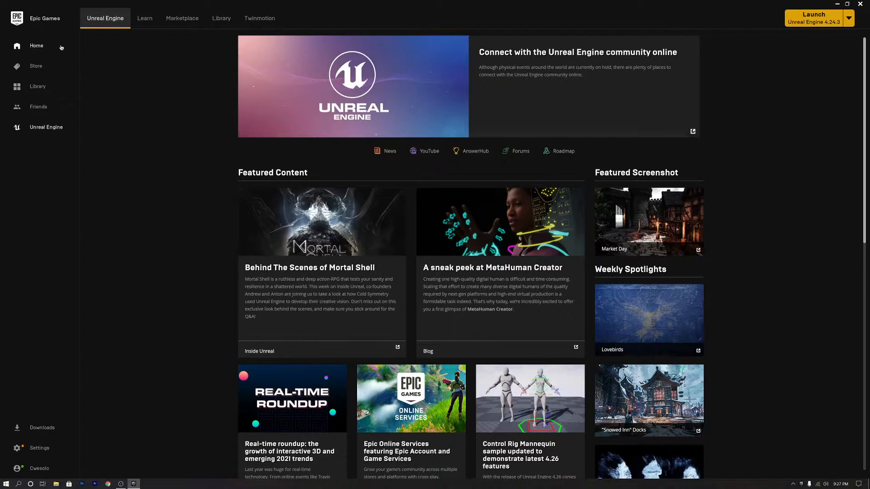
View the launcher's Home and game Library sections and return to the Unreal Engine section
{"action": "left_click", "coordinate": [33, 49]}
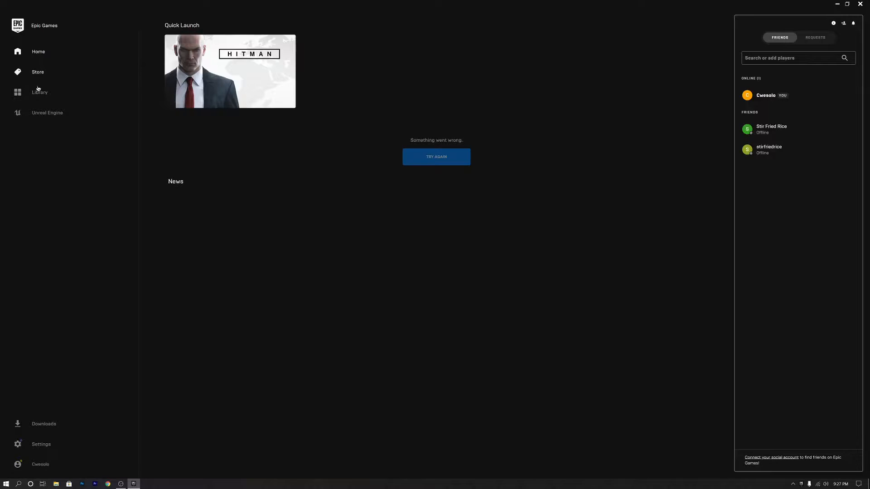
{"action": "left_click", "coordinate": [39, 92]}
{"action": "left_click", "coordinate": [48, 112]}
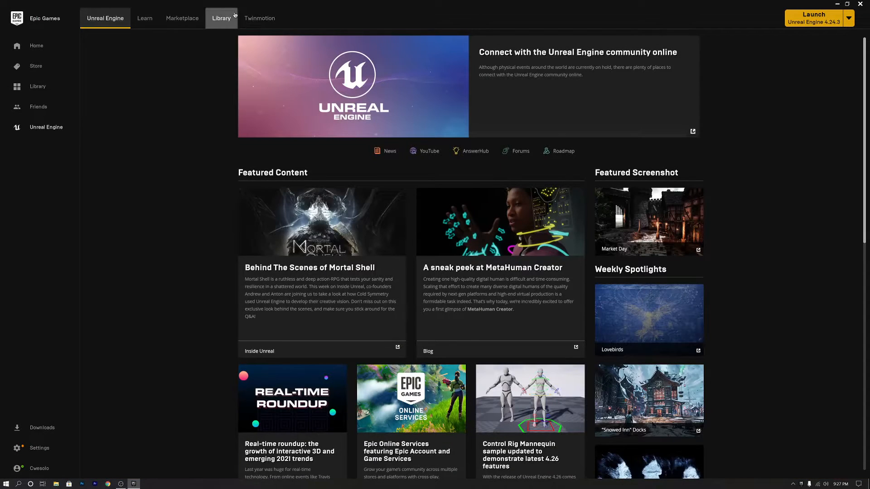
Open the Unreal Engine library, add a new engine version slot and remove that slot again
{"action": "left_click", "coordinate": [221, 18]}
{"action": "left_click", "coordinate": [155, 46]}
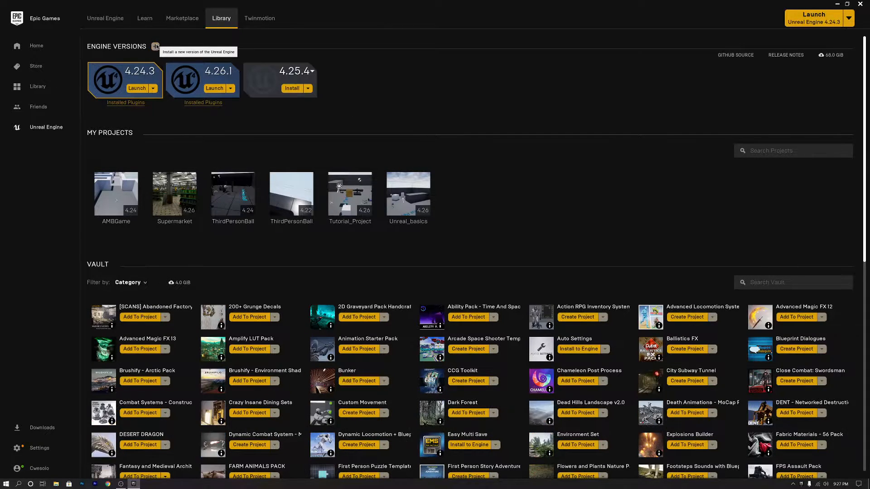
{"action": "left_click", "coordinate": [248, 67]}
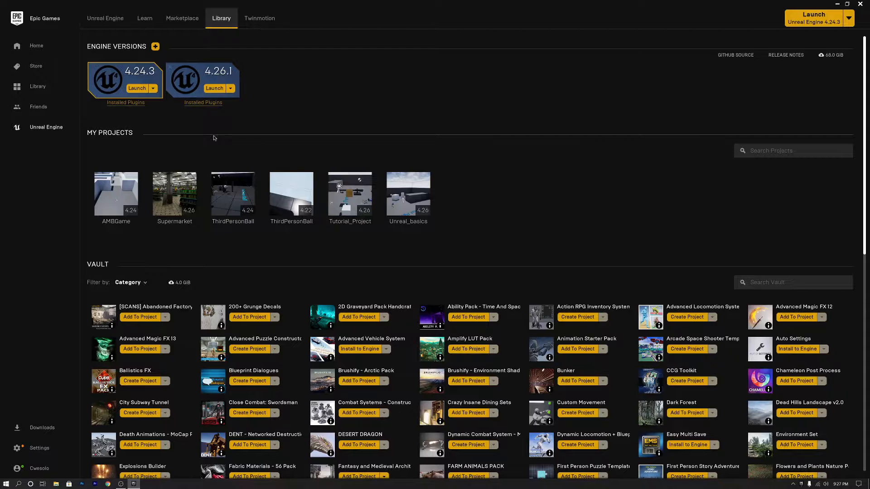
Delete the existing Unreal_basics project from My Projects
{"action": "right_click", "coordinate": [401, 187]}
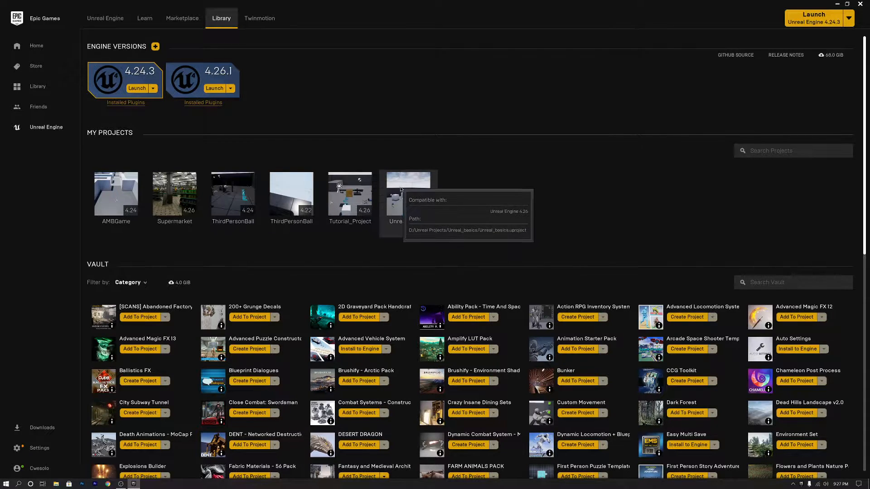
{"action": "left_click", "coordinate": [427, 232]}
{"action": "left_click", "coordinate": [438, 270]}
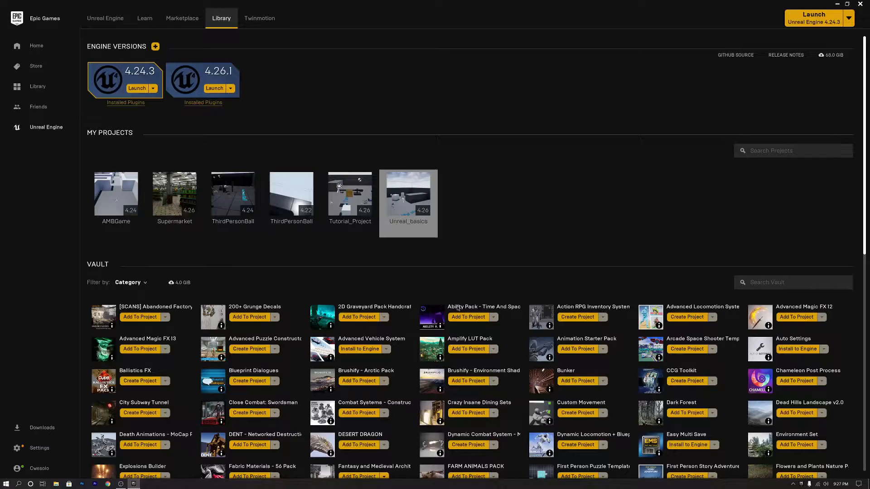
Launch Unreal Engine 4.26.1 and reposition the project browser window on the desktop
{"action": "left_click", "coordinate": [213, 89]}
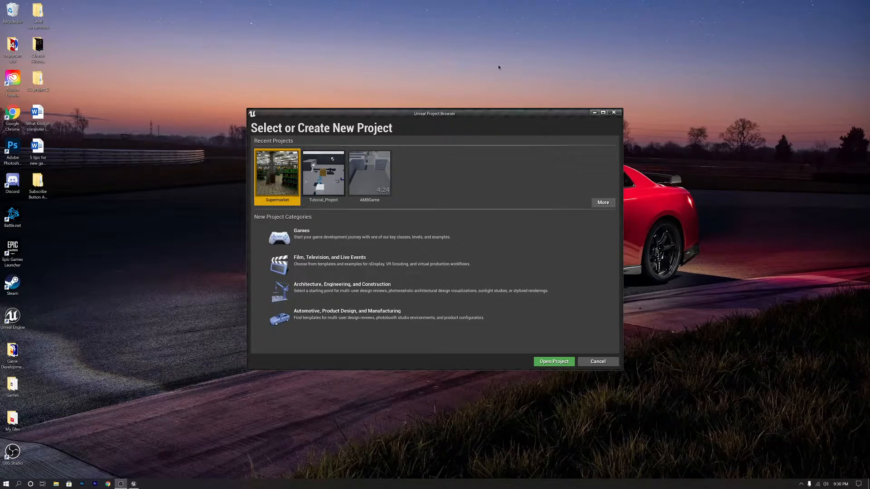
{"action": "left_click_drag", "start_coordinate": [411, 112], "coordinate": [332, 153]}
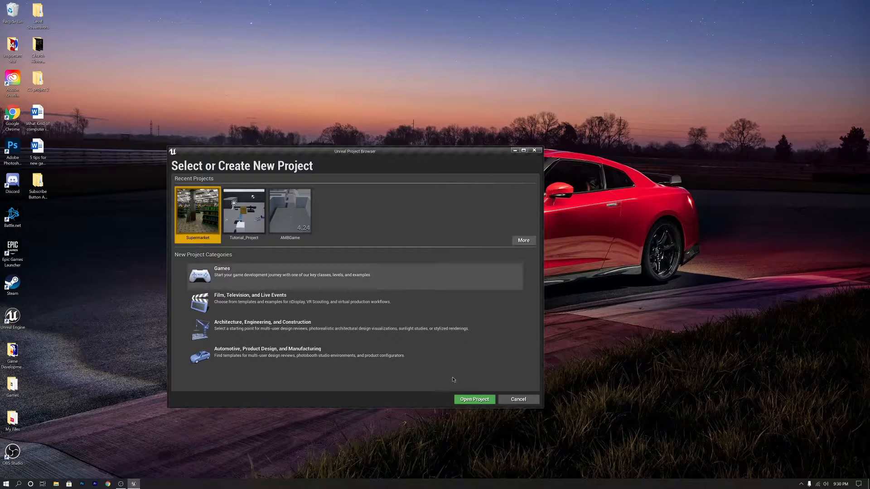
{"action": "left_click_drag", "start_coordinate": [333, 153], "coordinate": [438, 69]}
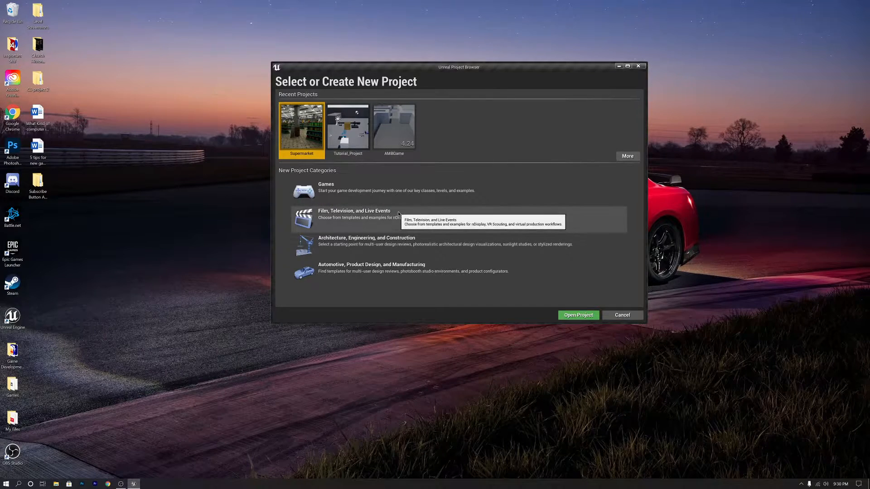
Start a new project in the Games category using the First Person template
{"action": "left_click", "coordinate": [299, 203]}
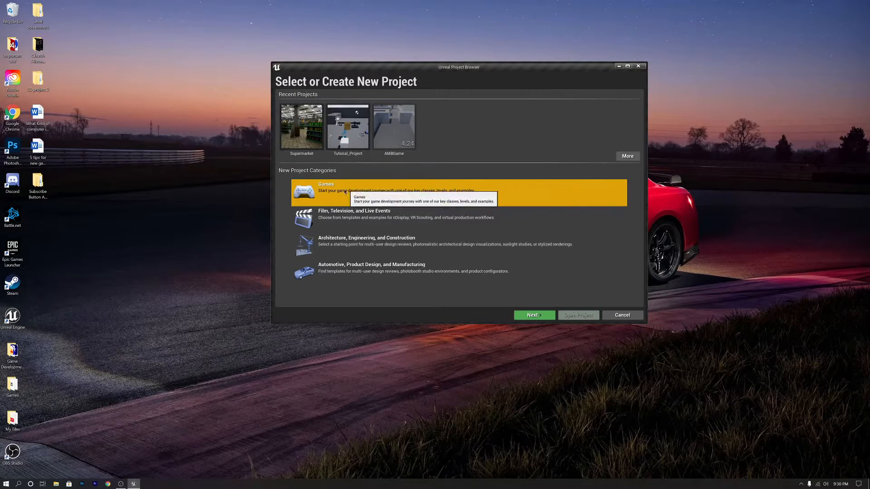
{"action": "left_click", "coordinate": [534, 320]}
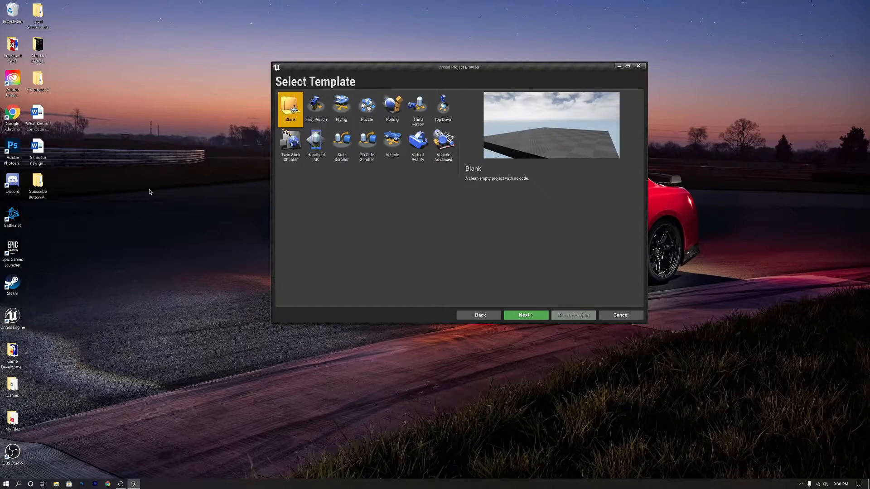
{"action": "left_click", "coordinate": [321, 115]}
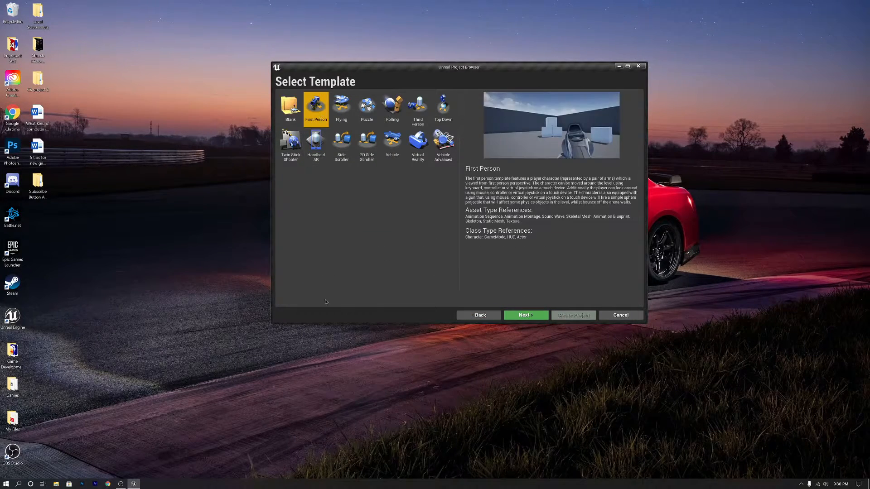
{"action": "left_click", "coordinate": [525, 316]}
Configure the project as Blueprint, targeting Desktop / Console, With Starter Content
{"action": "left_click", "coordinate": [309, 114]}
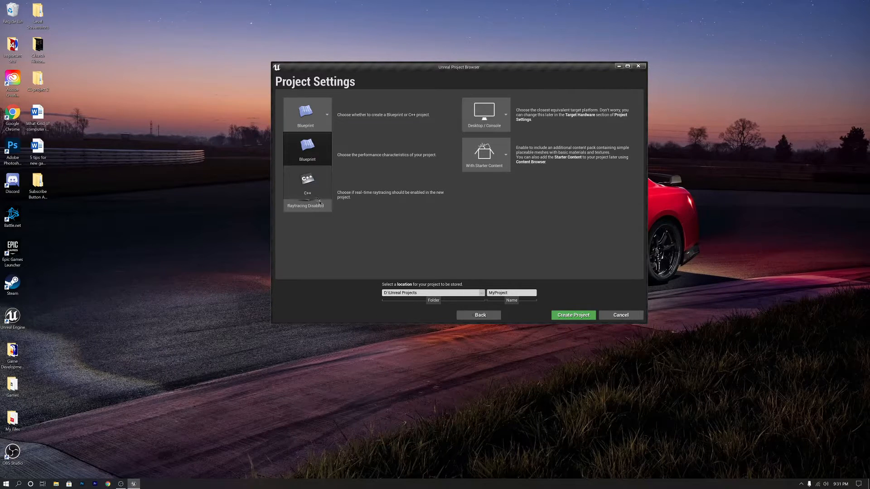
{"action": "left_click", "coordinate": [395, 242]}
{"action": "left_click", "coordinate": [487, 116]}
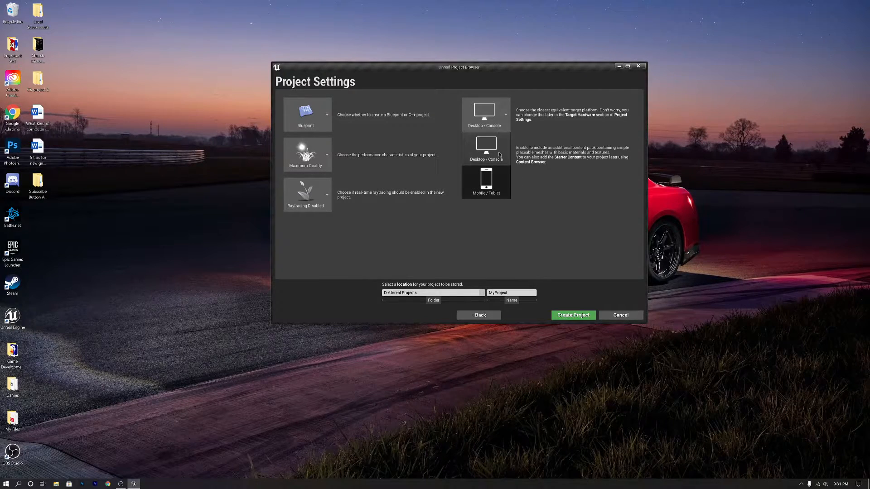
{"action": "left_click", "coordinate": [489, 153]}
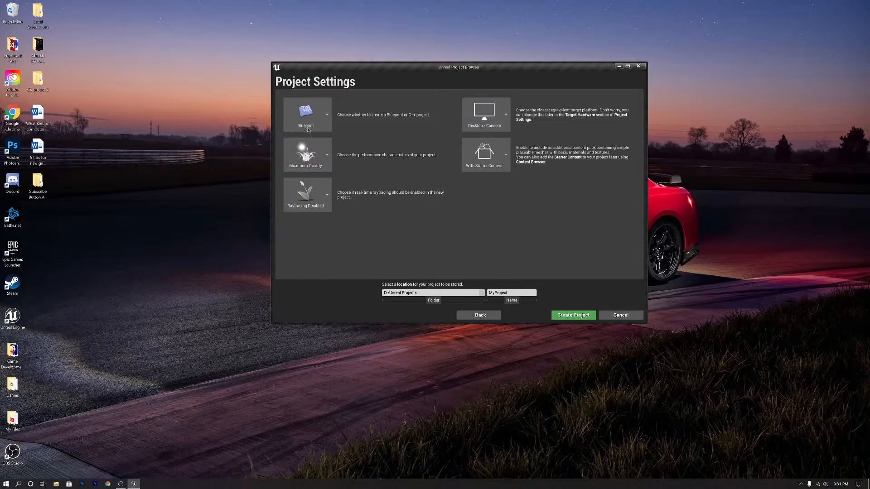
{"action": "left_click", "coordinate": [495, 159]}
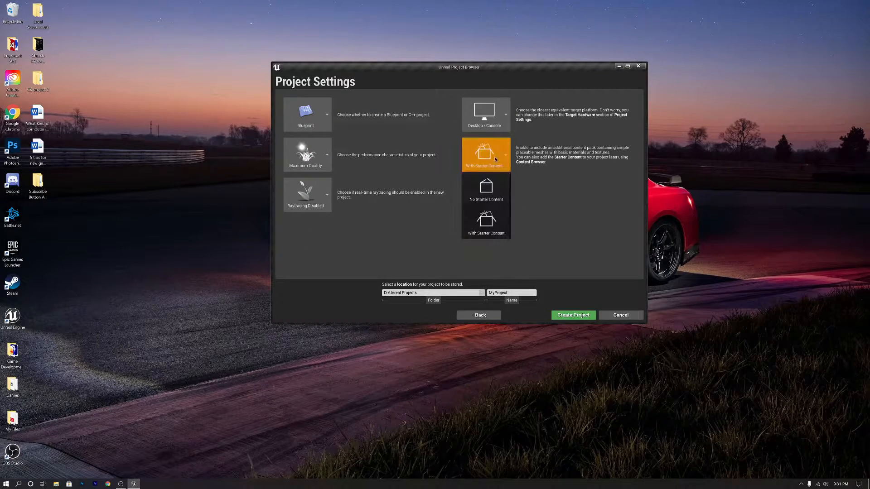
{"action": "left_click", "coordinate": [486, 222]}
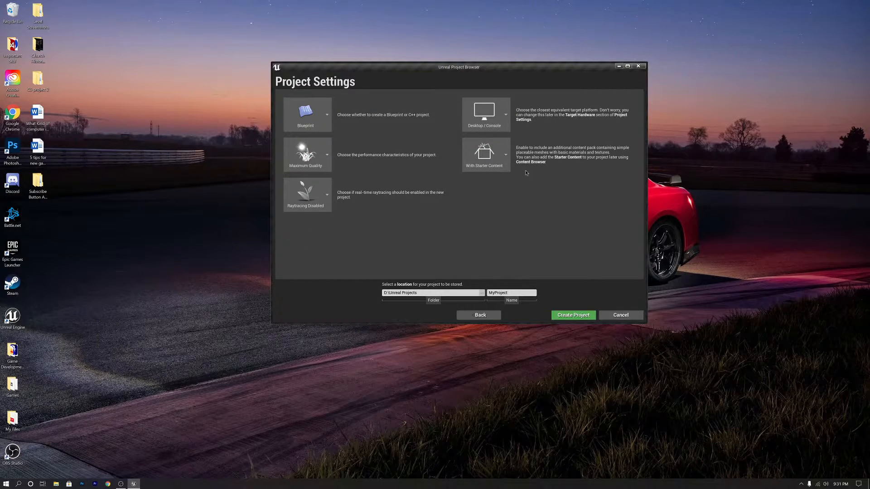
Name the project Unreal_Basics, create it and dismiss the new plugins notification in the editor
{"action": "left_click_drag", "start_coordinate": [515, 294], "coordinate": [321, 291]}
{"action": "type", "text": "Unreal_Basics"}
{"action": "left_click", "coordinate": [570, 316]}
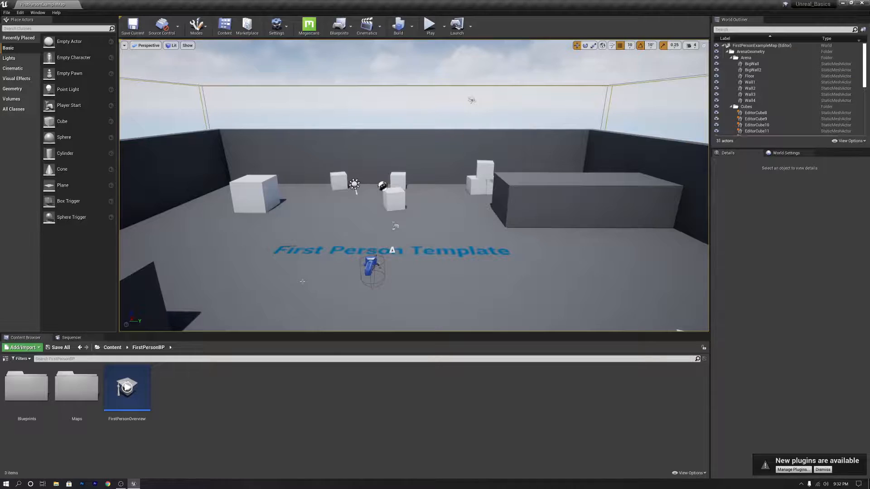
{"action": "left_click", "coordinate": [823, 469]}
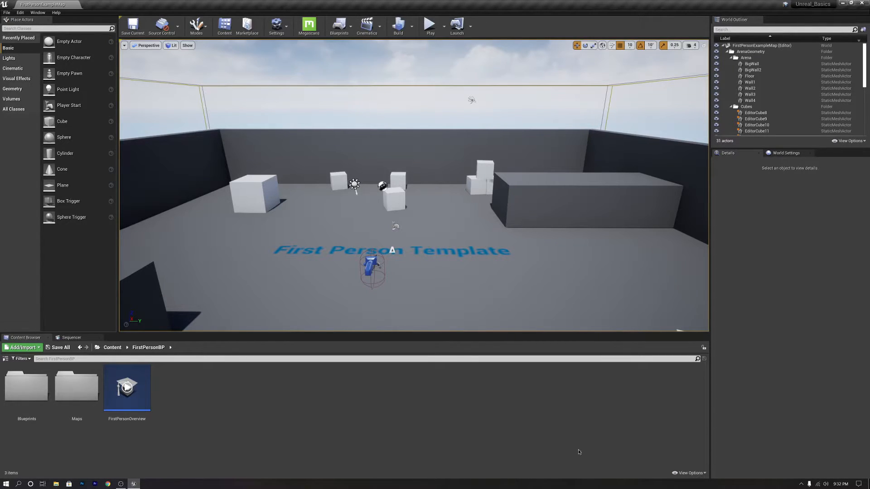
Reduce the Content Browser's thumbnail size, show its folder tree and narrow the tree's width
{"action": "left_click", "coordinate": [689, 473]}
{"action": "left_click_drag", "start_coordinate": [694, 450], "coordinate": [686, 450]}
{"action": "left_click", "coordinate": [5, 362]}
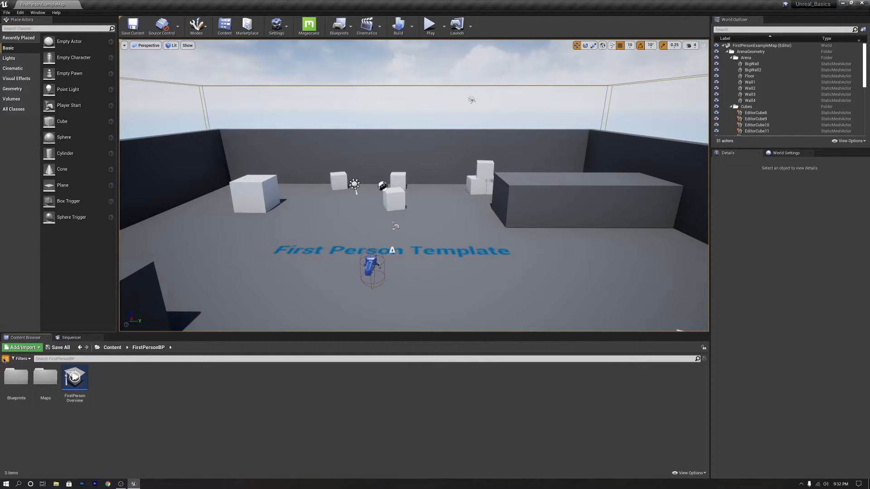
{"action": "left_click", "coordinate": [5, 359]}
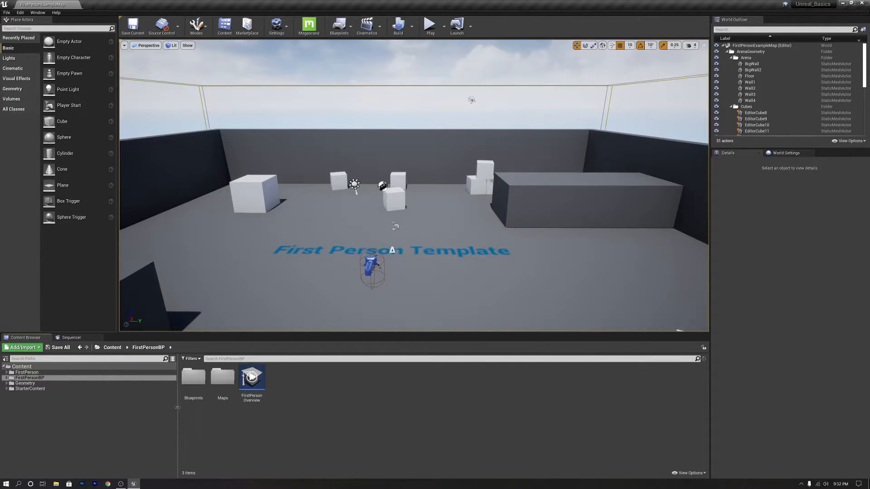
{"action": "left_click_drag", "start_coordinate": [178, 410], "coordinate": [66, 410]}
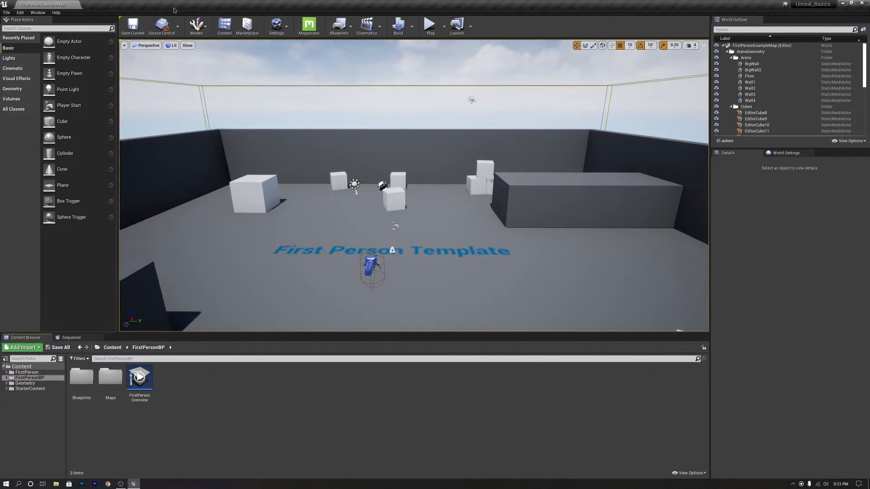
Enter Landscape editing mode, examine the new landscape's preview grid around the arena, and leave the mode
{"action": "left_click", "coordinate": [196, 26]}
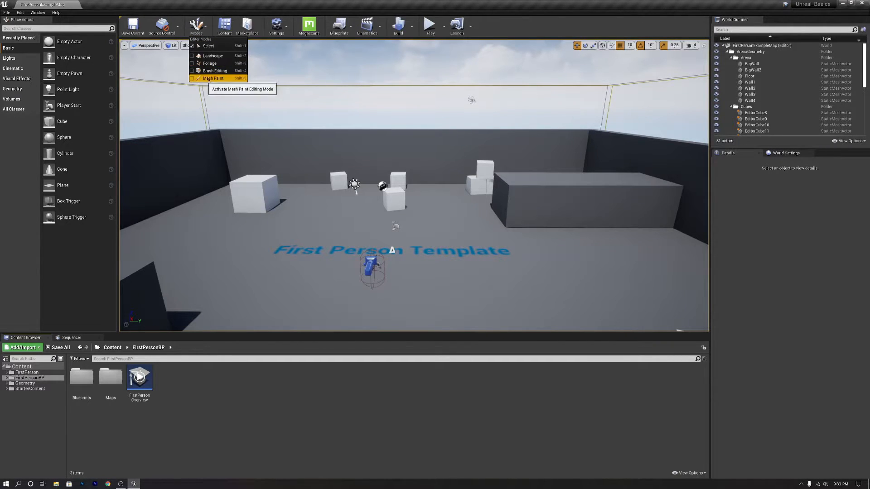
{"action": "left_click", "coordinate": [214, 60]}
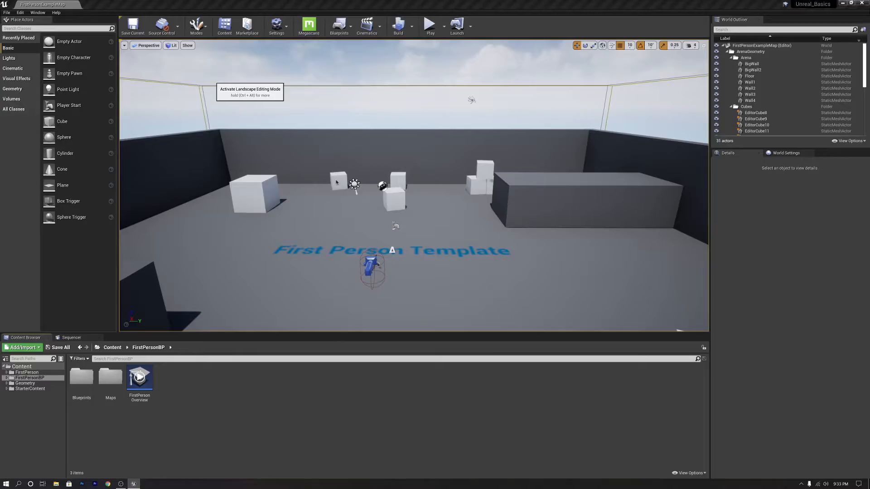
{"action": "mouse_move", "coordinate": [336, 186]}
{"action": "right_mouse_down"}
{"action": "mouse_move", "coordinate": [392, 204]}
{"action": "mouse_move", "coordinate": [383, 219]}
{"action": "mouse_move", "coordinate": [380, 203]}
{"action": "mouse_move", "coordinate": [369, 212]}
{"action": "mouse_move", "coordinate": [368, 200]}
{"action": "mouse_move", "coordinate": [348, 192]}
{"action": "right_mouse_up"}
{"action": "key", "text": "s"}
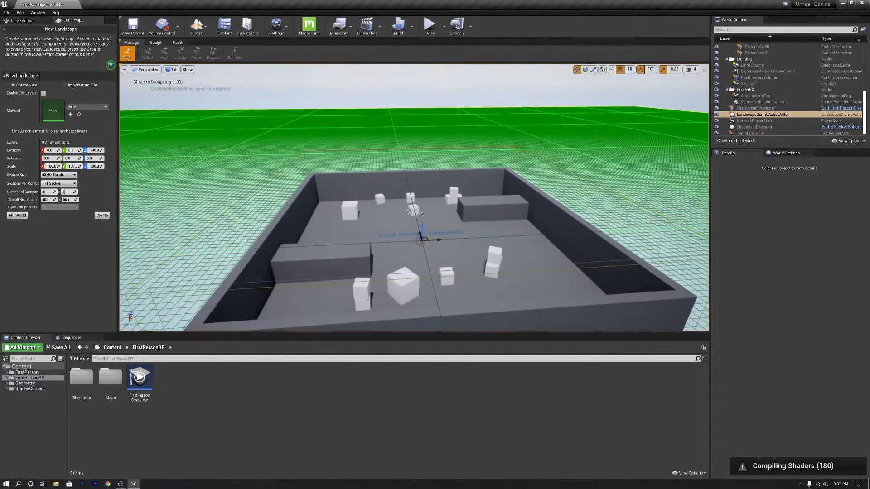
{"action": "right_click_drag", "start_coordinate": [200, 153], "coordinate": [252, 151]}
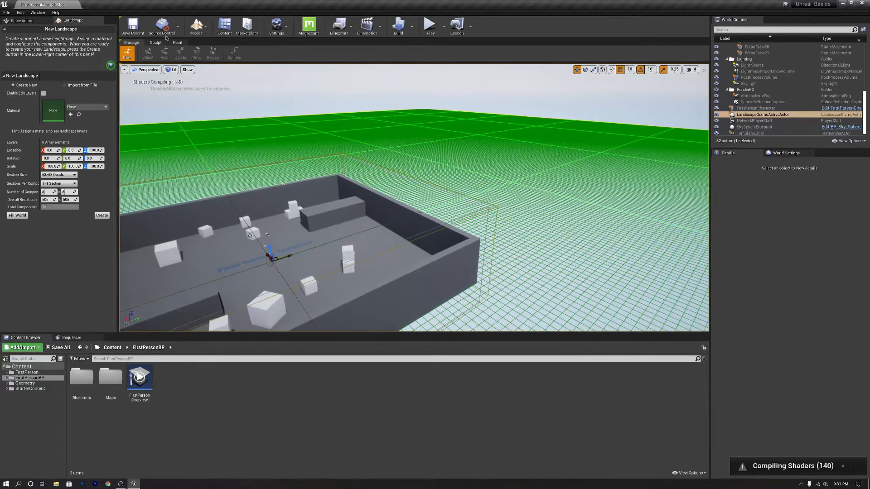
{"action": "left_click", "coordinate": [99, 20]}
{"action": "right_click_drag", "start_coordinate": [290, 177], "coordinate": [252, 202]}
{"action": "right_click_drag", "start_coordinate": [220, 87], "coordinate": [202, 83]}
{"action": "key", "text": "w"}
{"action": "key", "text": "s"}
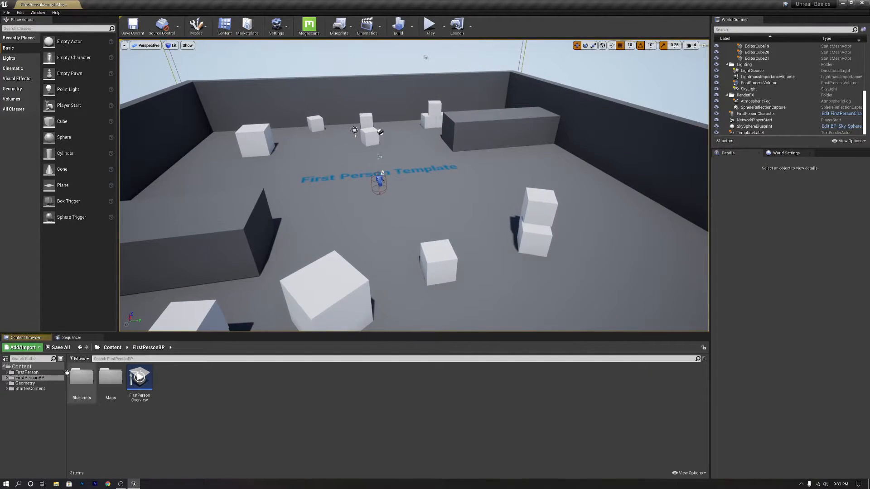
Close and reopen the Content Browser, dock it ahead of Sequencer, and close Sequencer
{"action": "left_click", "coordinate": [48, 337]}
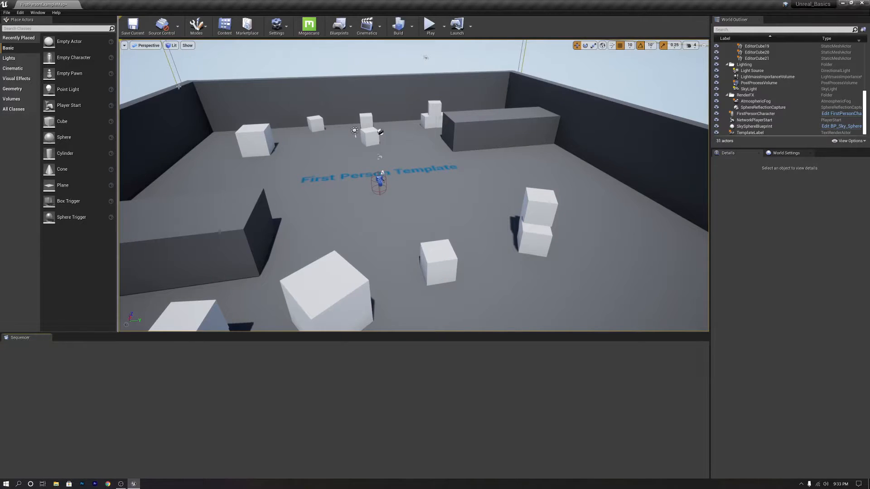
{"action": "left_click", "coordinate": [225, 25]}
{"action": "left_click_drag", "start_coordinate": [74, 338], "coordinate": [23, 338]}
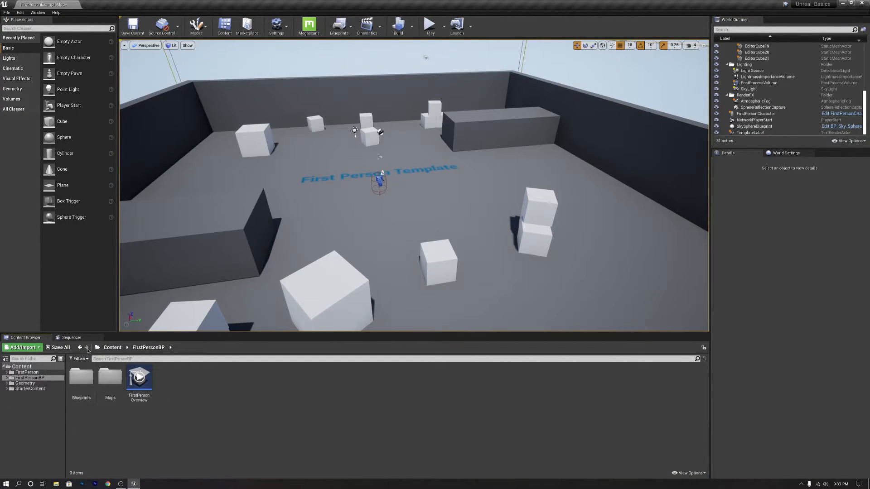
{"action": "left_click", "coordinate": [97, 338]}
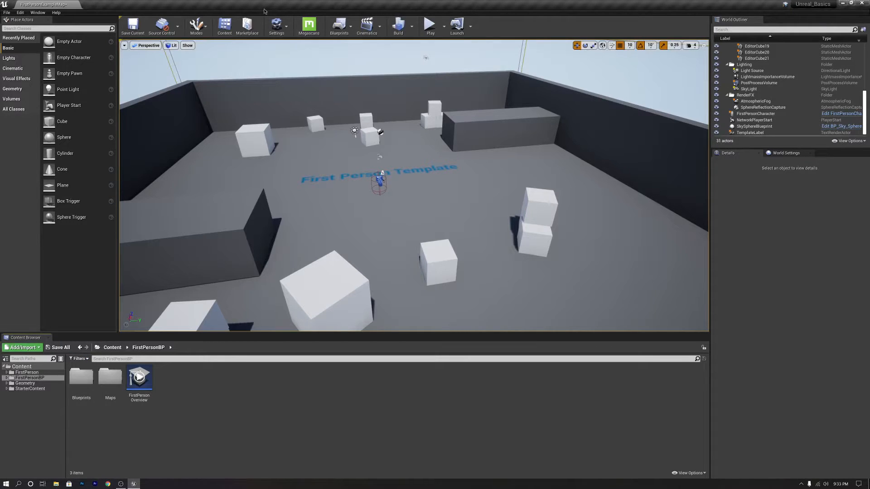
Examine the editor settings for selection, scalability, preview rendering level and snapping without changing any
{"action": "left_click", "coordinate": [276, 27]}
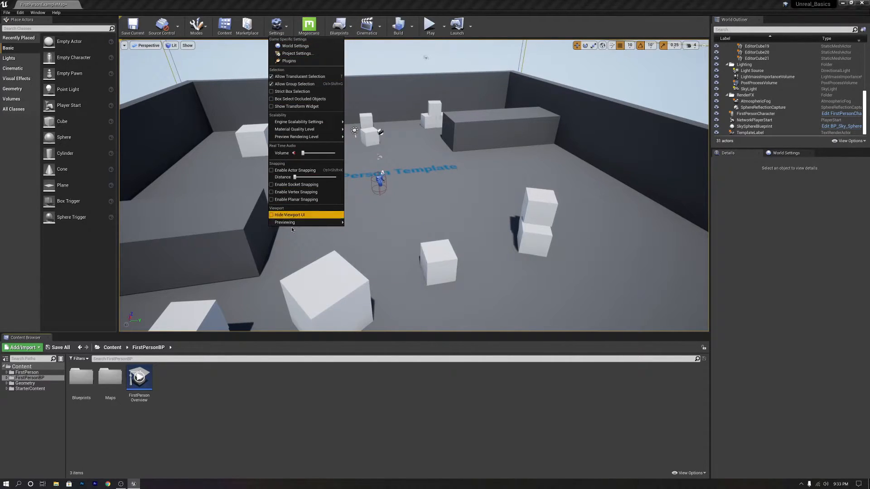
{"action": "mouse_move", "coordinate": [329, 129]}
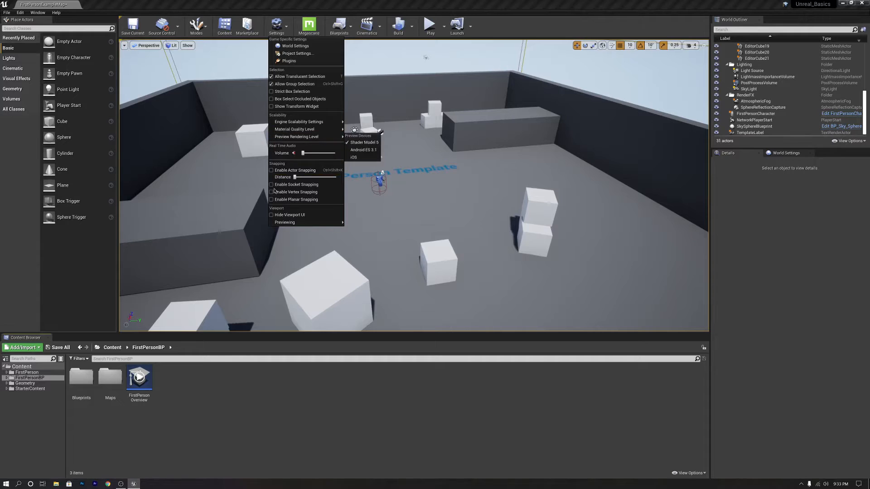
{"action": "left_click", "coordinate": [254, 174]}
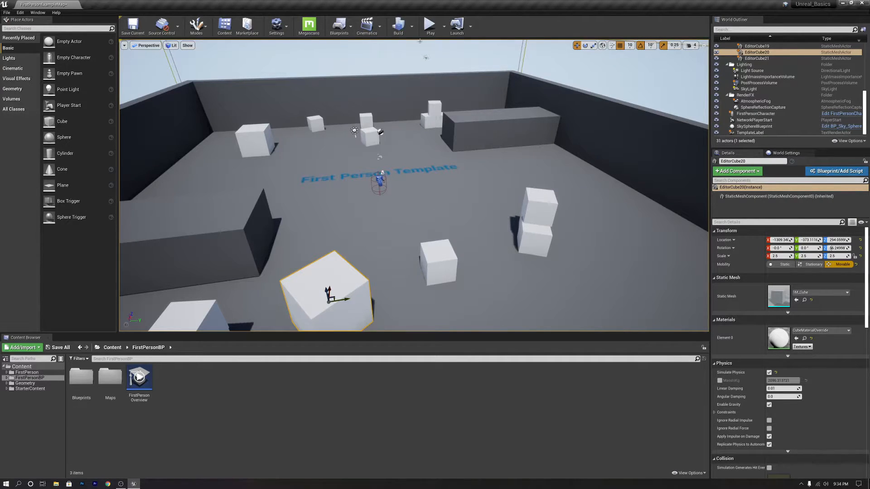
Examine the available Blueprint commands, including game mode options, and the Cinematics sequence options
{"action": "left_click", "coordinate": [349, 35]}
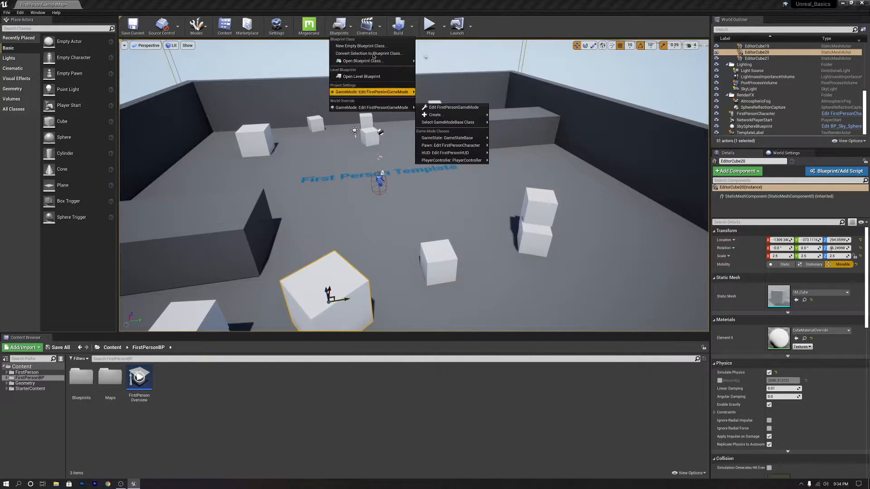
{"action": "key", "text": "Escape"}
{"action": "left_click", "coordinate": [380, 149]}
{"action": "left_click", "coordinate": [367, 26]}
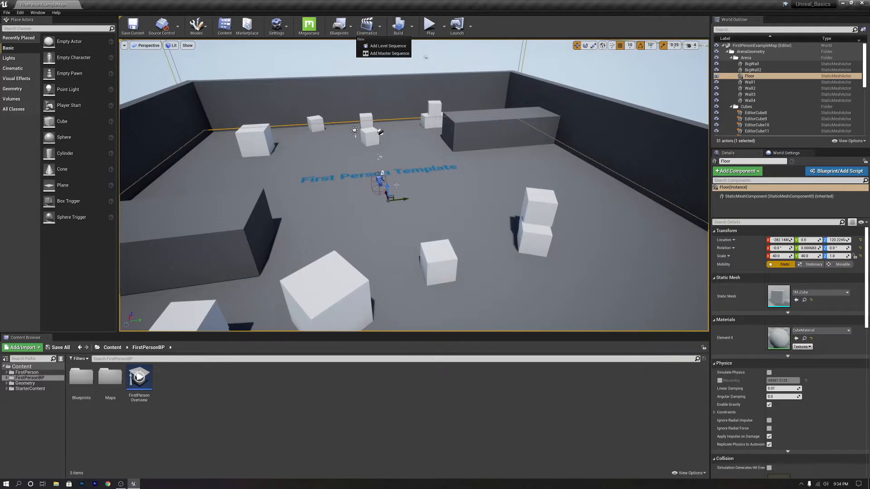
{"action": "key", "text": "Escape"}
Set the lighting build quality to High
{"action": "left_click", "coordinate": [411, 26]}
{"action": "mouse_move", "coordinate": [428, 54]}
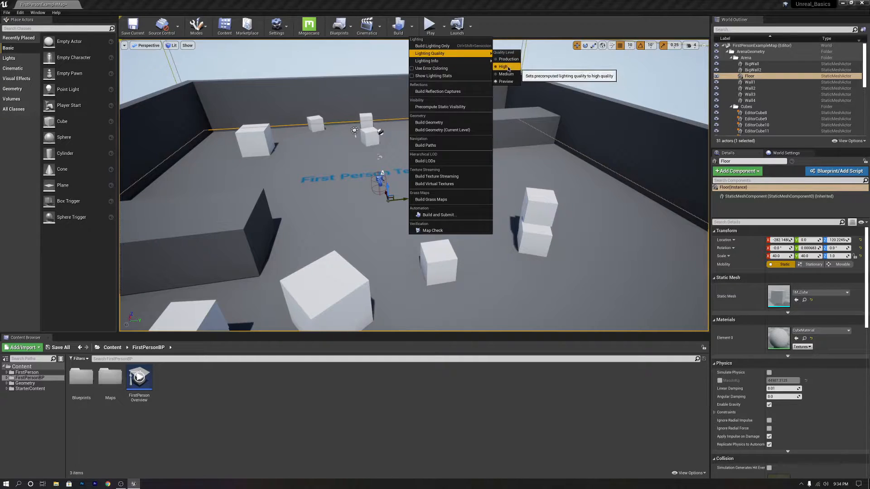
{"action": "left_click", "coordinate": [506, 67]}
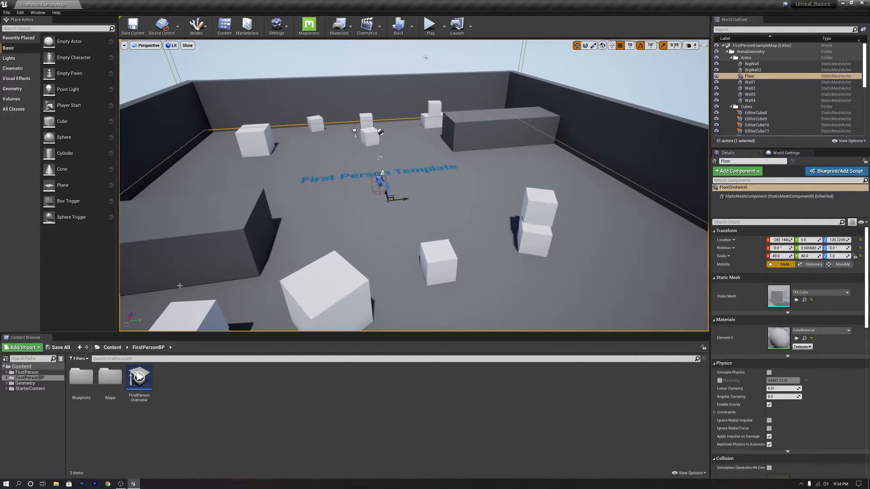
Play the level in the editor, take control of the character to fire and look around, and stop the session
{"action": "left_click", "coordinate": [434, 28]}
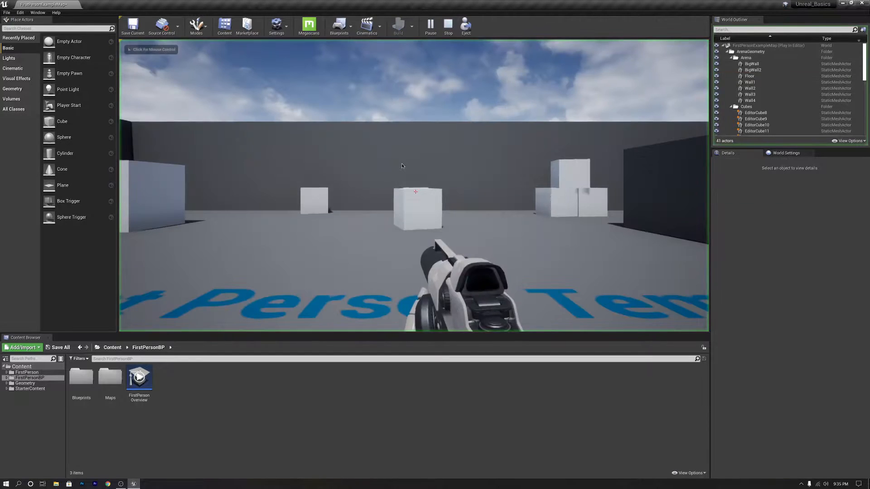
{"action": "left_click", "coordinate": [401, 166]}
{"action": "left_click", "coordinate": [416, 192]}
{"action": "left_click", "coordinate": [415, 192]}
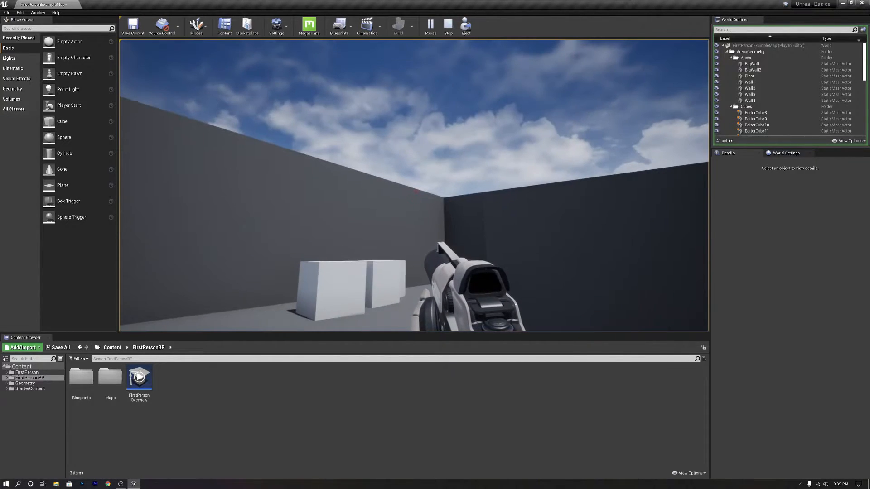
{"action": "key", "text": "Escape"}
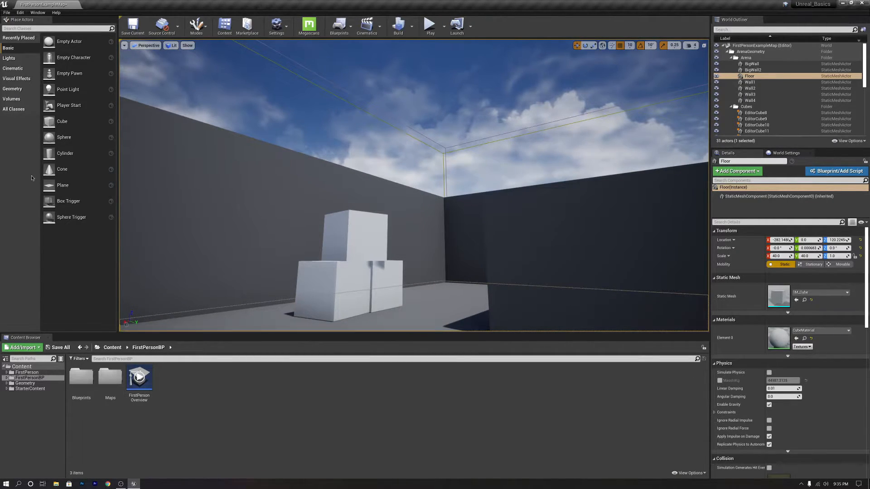
Fly the viewport camera around the arena to view its cubes and walls from several directions
{"action": "right_click_drag", "start_coordinate": [338, 128], "coordinate": [408, 147]}
{"action": "key", "text": "s"}
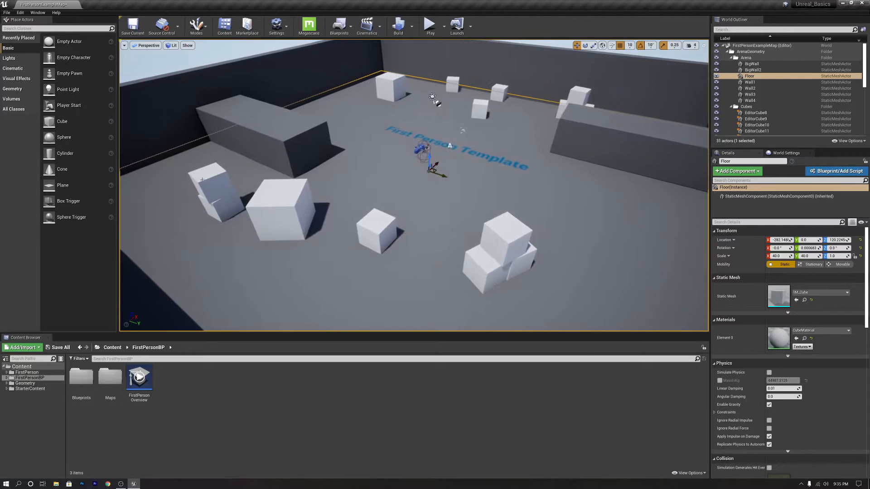
{"action": "right_click_drag", "start_coordinate": [193, 174], "coordinate": [263, 174]}
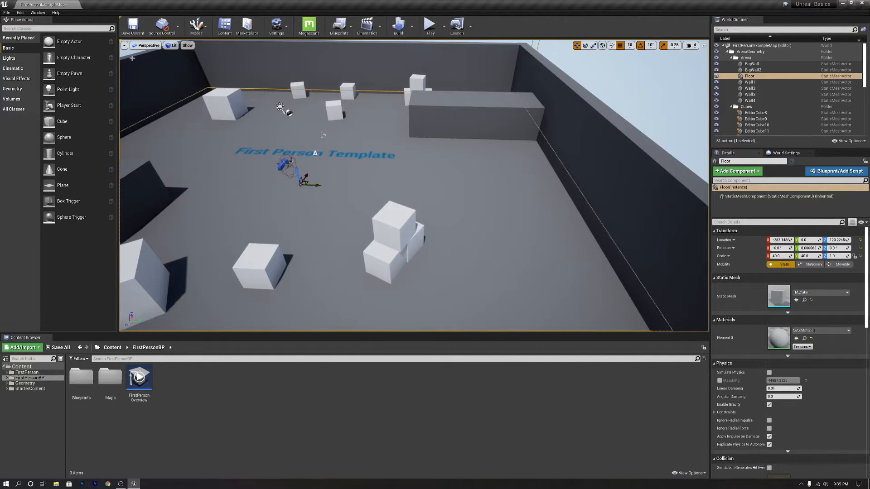
{"action": "right_click_drag", "start_coordinate": [395, 263], "coordinate": [335, 283]}
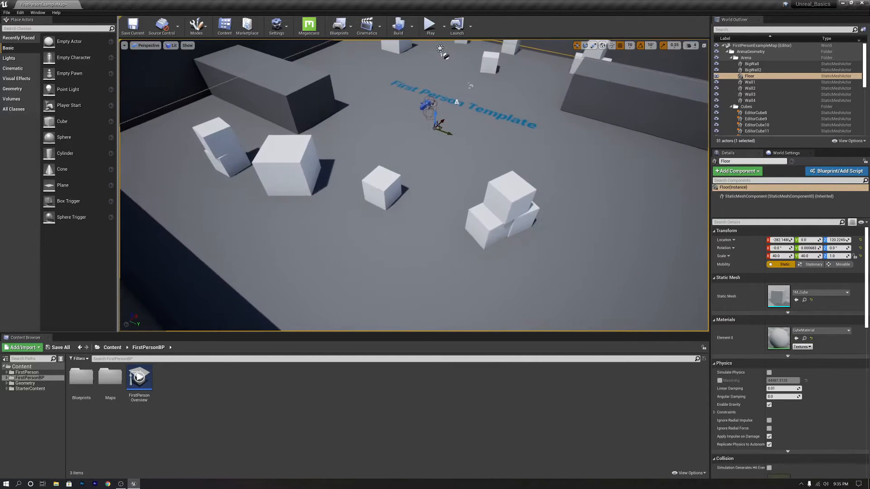
{"action": "right_click_drag", "start_coordinate": [402, 256], "coordinate": [426, 213]}
{"action": "mouse_move", "coordinate": [365, 256]}
{"action": "right_mouse_down"}
{"action": "mouse_move", "coordinate": [436, 256]}
{"action": "mouse_move", "coordinate": [390, 240]}
{"action": "mouse_move", "coordinate": [363, 256]}
{"action": "mouse_move", "coordinate": [213, 257]}
{"action": "mouse_move", "coordinate": [366, 255]}
{"action": "right_mouse_up"}
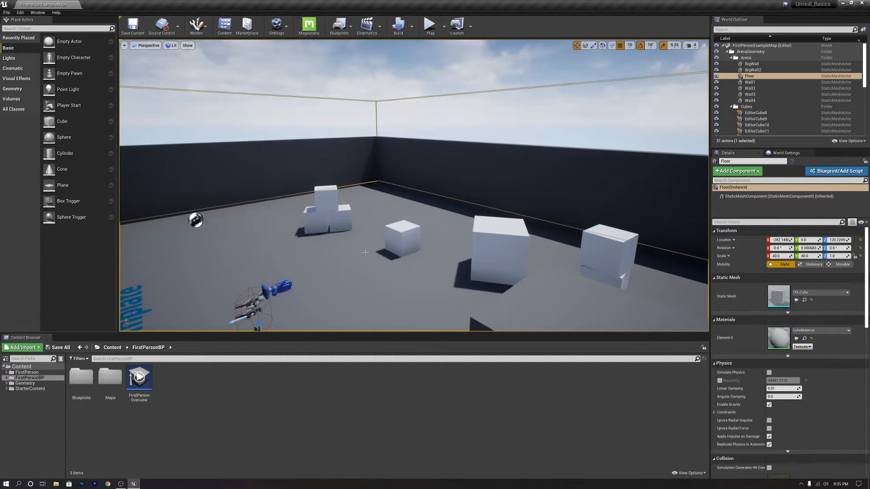
{"action": "right_click_drag", "start_coordinate": [366, 252], "coordinate": [224, 252]}
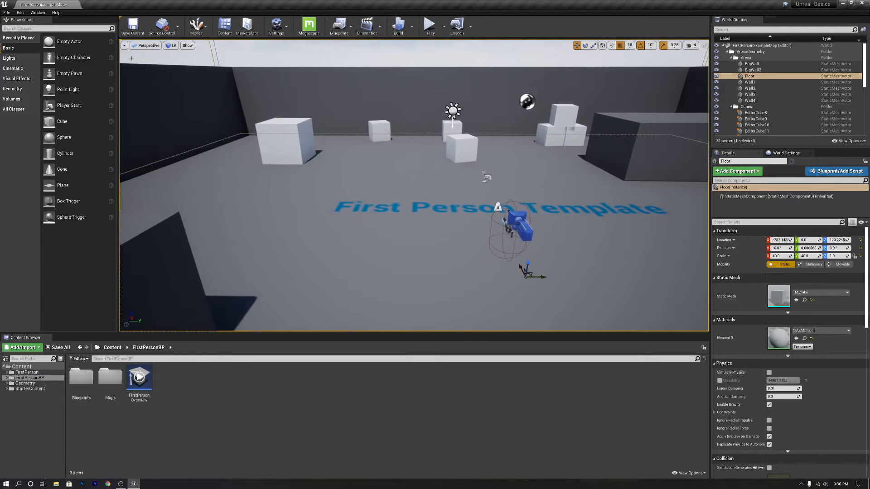
Turn the viewport's FPS display on and back off
{"action": "left_click", "coordinate": [124, 46]}
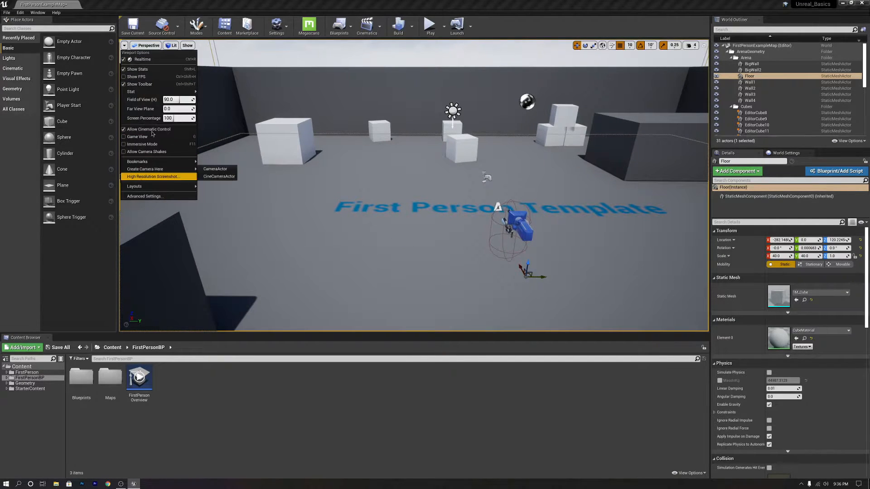
{"action": "left_click", "coordinate": [150, 79]}
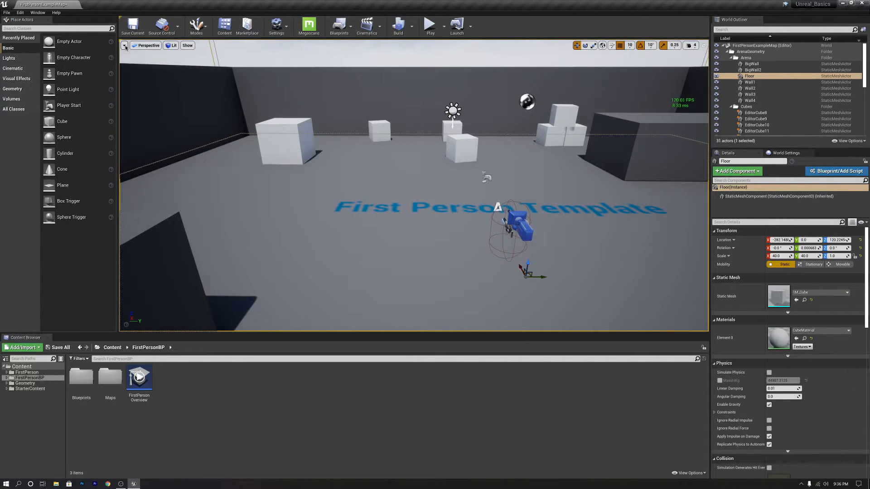
{"action": "left_click", "coordinate": [124, 46]}
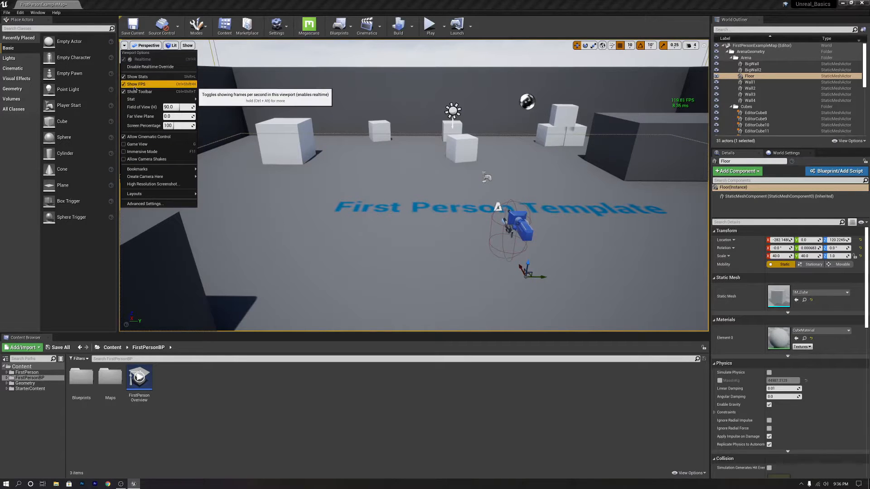
{"action": "left_click", "coordinate": [135, 85]}
Check the viewport's projection options, keep Perspective, and look around the arena from above
{"action": "key", "text": "w"}
{"action": "right_click_drag", "start_coordinate": [164, 52], "coordinate": [164, 52]}
{"action": "left_click", "coordinate": [148, 45]}
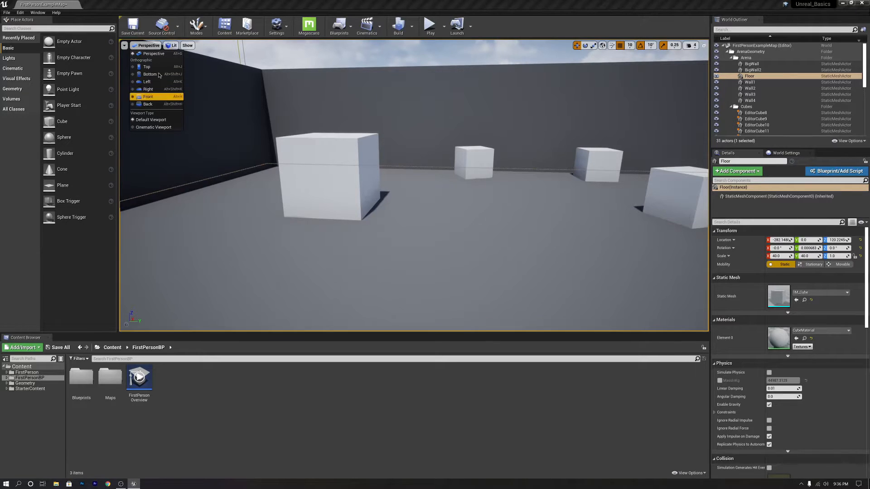
{"action": "left_click", "coordinate": [156, 53]}
{"action": "right_click_drag", "start_coordinate": [237, 110], "coordinate": [290, 103]}
{"action": "key", "text": "s"}
{"action": "right_click_drag", "start_coordinate": [133, 59], "coordinate": [133, 59]}
{"action": "key", "text": "w"}
{"action": "key", "text": "s"}
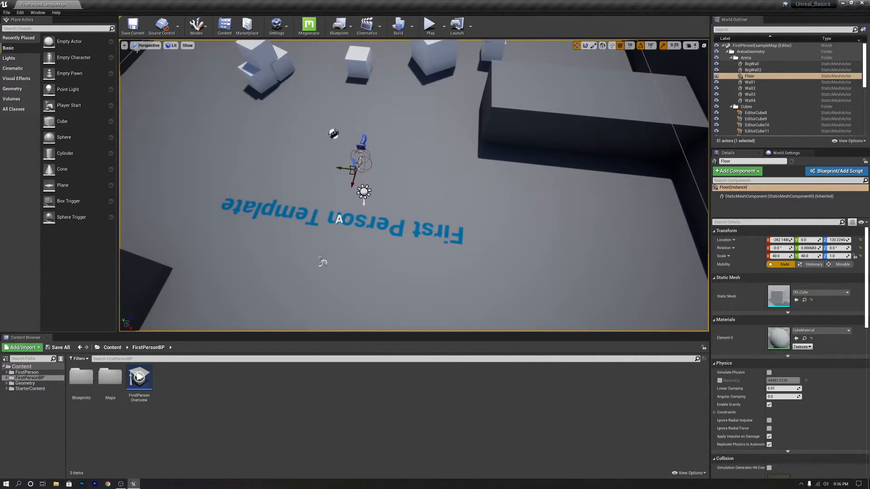
Switch the viewport to the orthographic Top view and frame the whole arena
{"action": "left_click", "coordinate": [136, 50]}
{"action": "left_click", "coordinate": [141, 45]}
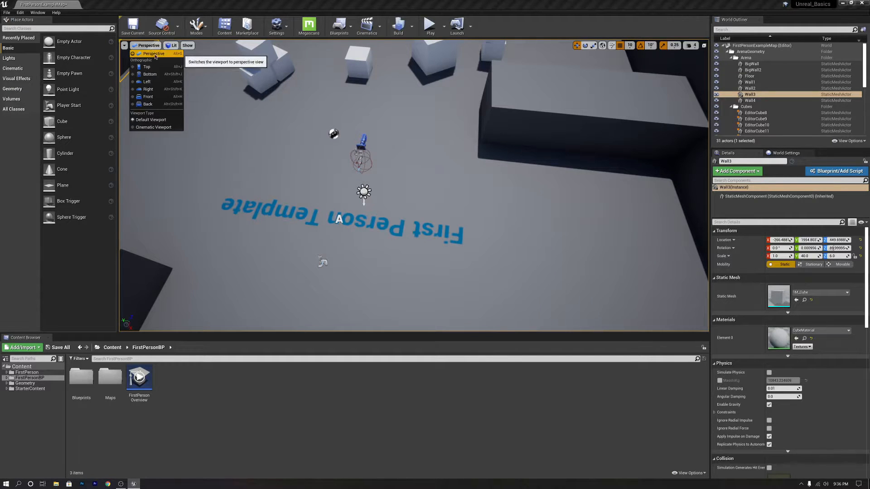
{"action": "left_click", "coordinate": [147, 67]}
{"action": "right_click_drag", "start_coordinate": [472, 196], "coordinate": [313, 189]}
{"action": "scroll", "coordinate": [468, 175], "scroll_direction": "down", "scroll_amount": 17}
{"action": "right_click_drag", "start_coordinate": [499, 95], "coordinate": [395, 128]}
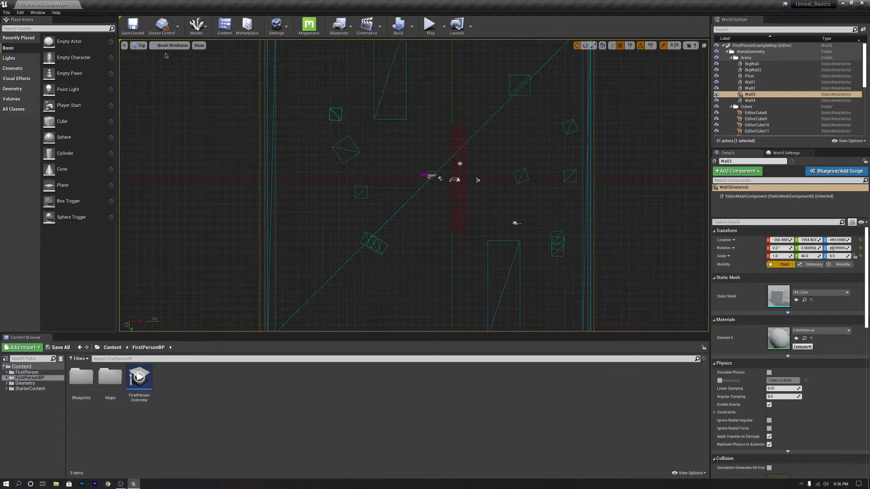
Render the Top view as Lit and move the largest rotated cube along X to about -1489
{"action": "left_click", "coordinate": [169, 45]}
{"action": "left_click", "coordinate": [164, 59]}
{"action": "scroll", "coordinate": [317, 190], "scroll_direction": "up", "scroll_amount": 3}
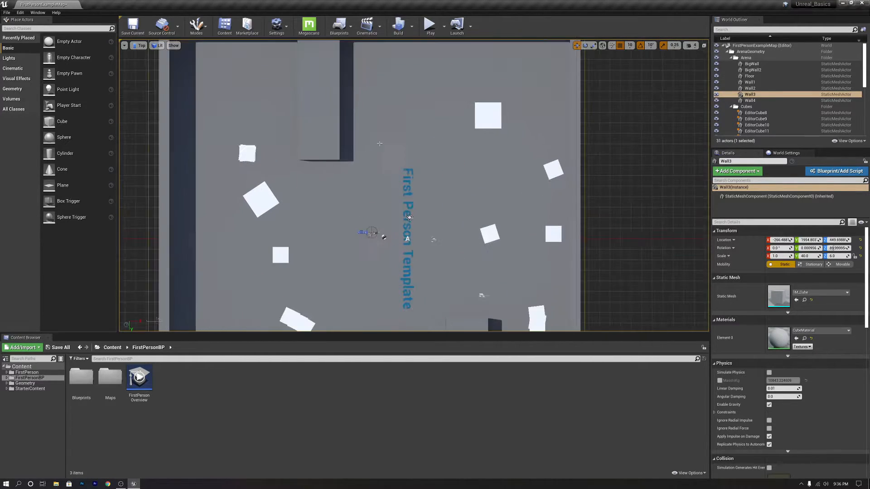
{"action": "left_click", "coordinate": [262, 199]}
{"action": "left_click_drag", "start_coordinate": [275, 201], "coordinate": [250, 201]}
View the level from the Bottom and Left orthographic views and return to Perspective
{"action": "left_click", "coordinate": [136, 46]}
{"action": "left_click", "coordinate": [159, 76]}
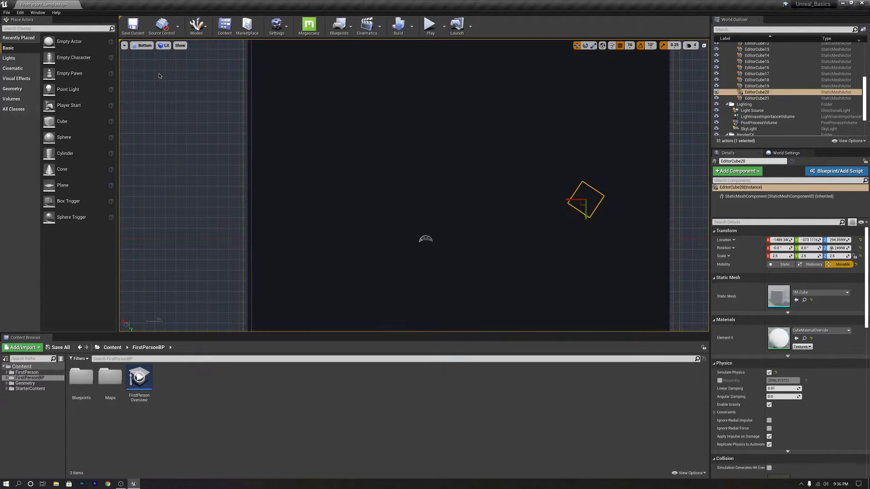
{"action": "left_click", "coordinate": [144, 47]}
{"action": "left_click", "coordinate": [147, 82]}
{"action": "left_click", "coordinate": [141, 46]}
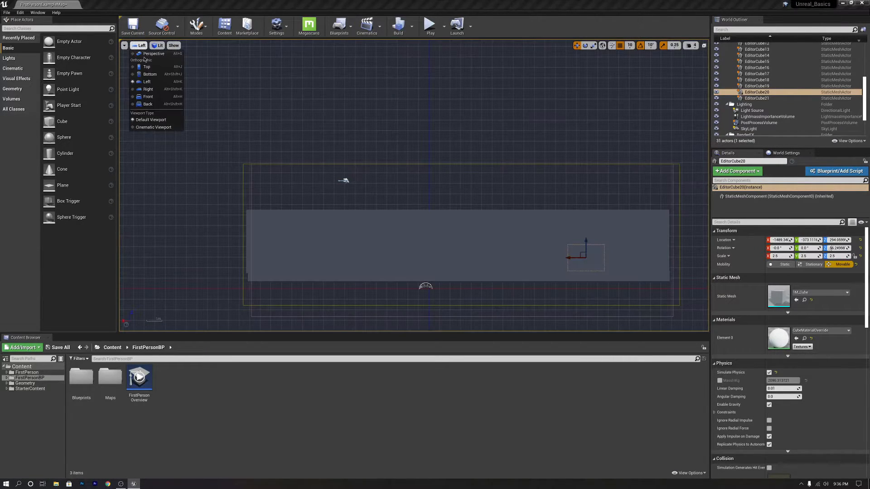
{"action": "left_click", "coordinate": [150, 54]}
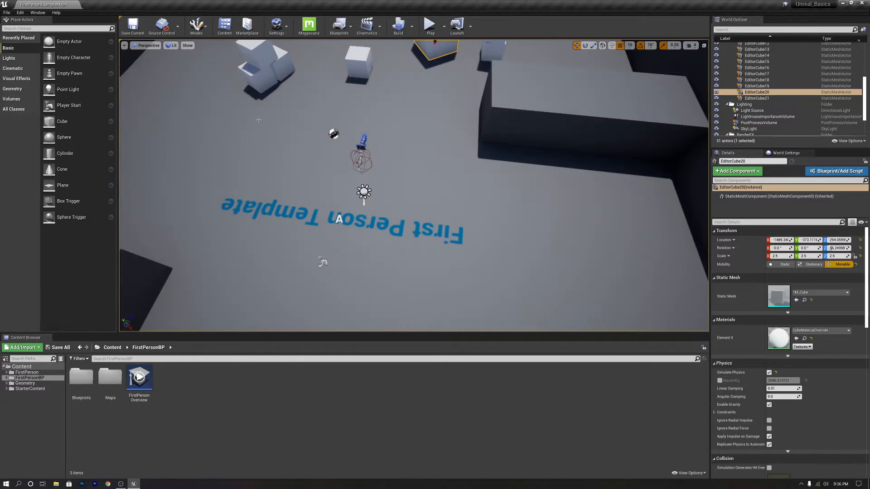
Render the viewport as Unlit and as Brush Wireframe, and look around the arena in each mode
{"action": "right_click_drag", "start_coordinate": [326, 181], "coordinate": [177, 124]}
{"action": "left_click", "coordinate": [171, 46]}
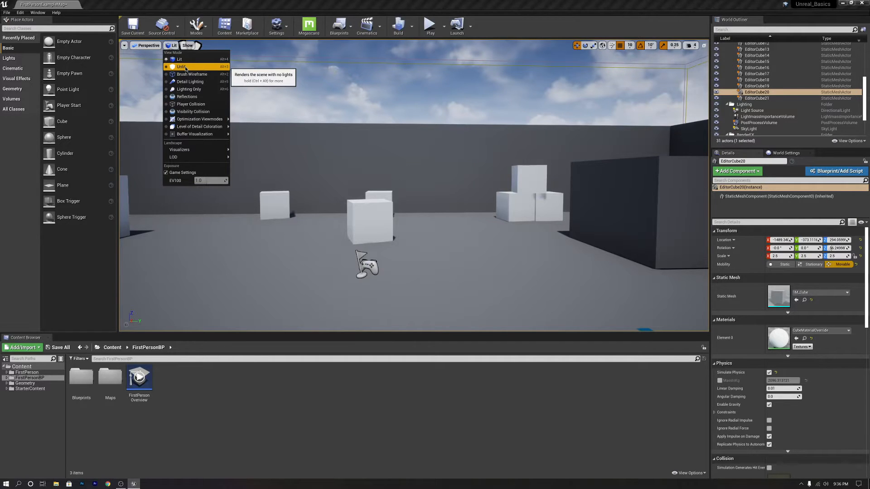
{"action": "left_click", "coordinate": [182, 67]}
{"action": "right_click_drag", "start_coordinate": [386, 201], "coordinate": [589, 196]}
{"action": "left_click", "coordinate": [174, 46]}
{"action": "left_click", "coordinate": [185, 76]}
{"action": "right_click_drag", "start_coordinate": [385, 199], "coordinate": [290, 195]}
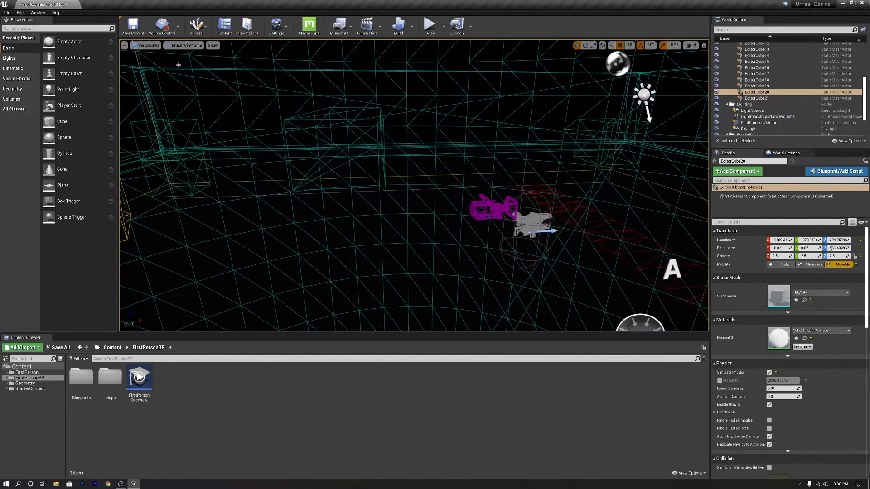
View the arena with Lighting Only and return the viewport to Lit rendering
{"action": "left_click", "coordinate": [185, 45]}
{"action": "left_click", "coordinate": [195, 89]}
{"action": "right_click_drag", "start_coordinate": [317, 172], "coordinate": [426, 169]}
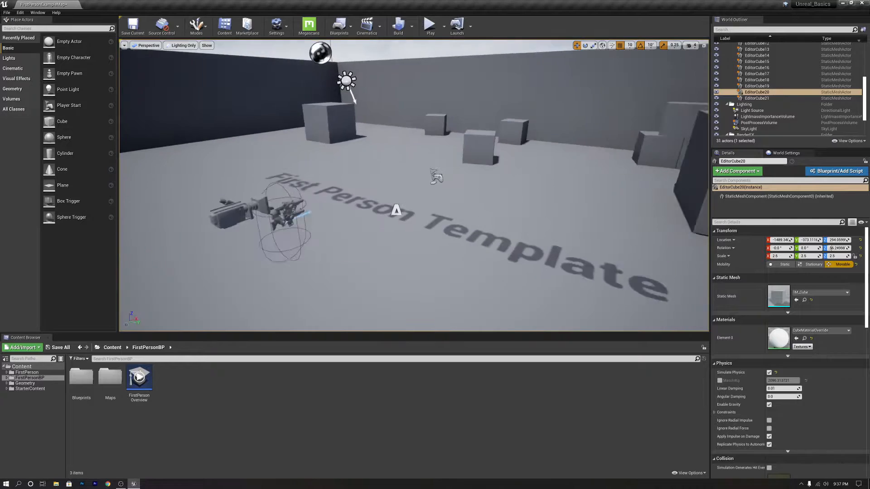
{"action": "left_click", "coordinate": [168, 46]}
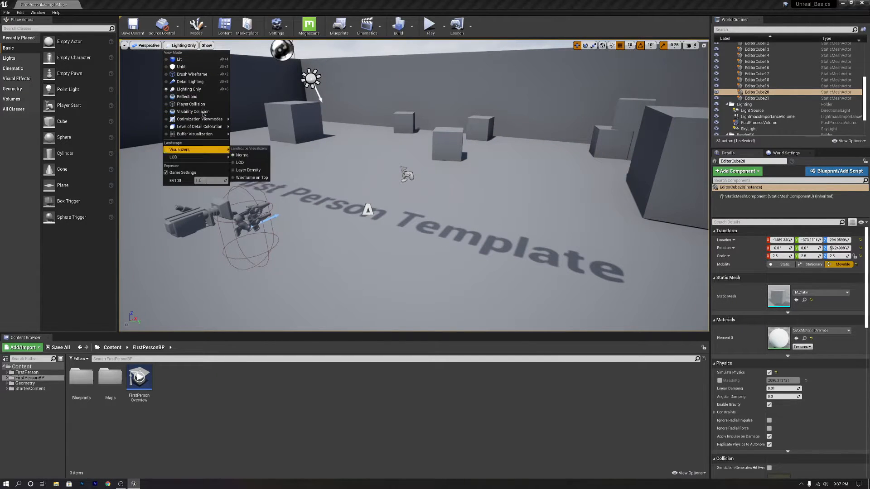
{"action": "left_click", "coordinate": [201, 59]}
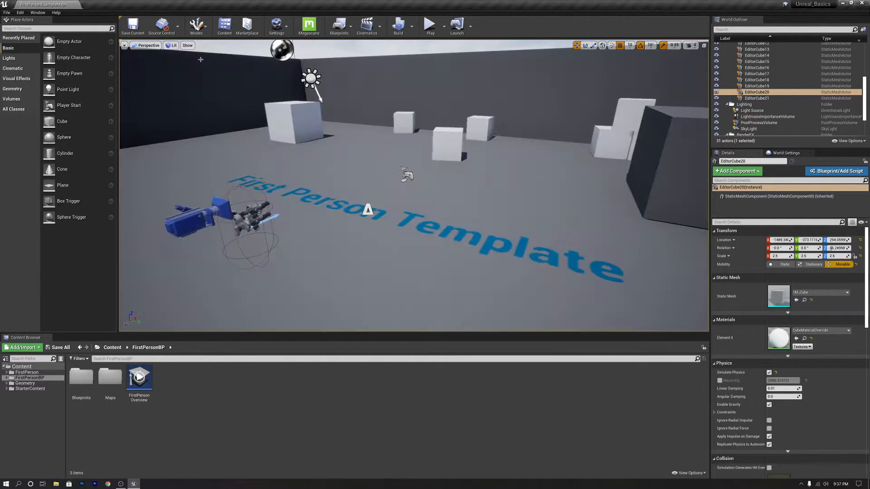
{"action": "right_click_drag", "start_coordinate": [152, 56], "coordinate": [179, 54]}
{"action": "key", "text": "a"}
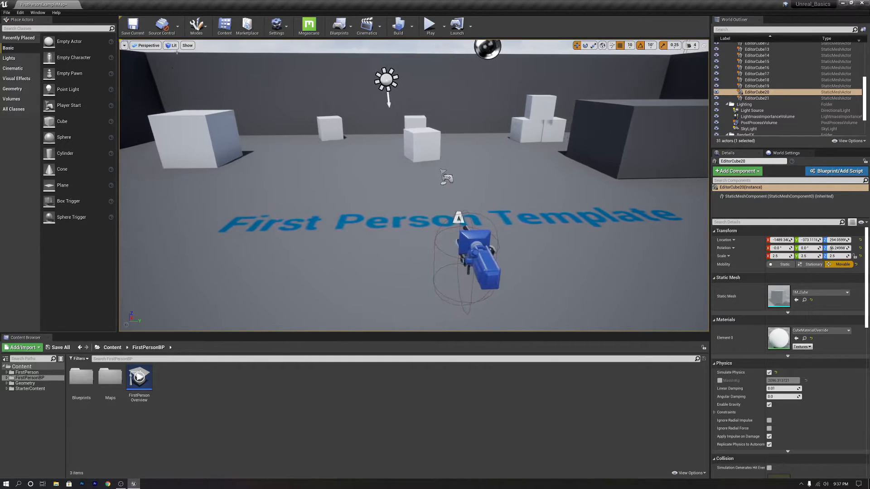
Move the cube in the middle of the arena to X about 821 and Y about -77, and rotate it about Z to about 102°
{"action": "right_click_drag", "start_coordinate": [562, 83], "coordinate": [584, 52]}
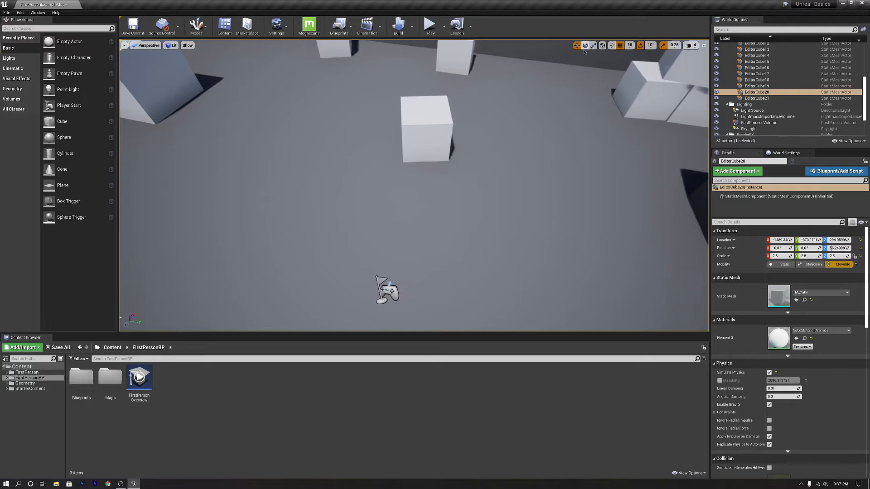
{"action": "left_click", "coordinate": [437, 113]}
{"action": "right_click_drag", "start_coordinate": [437, 112], "coordinate": [456, 167]}
{"action": "key", "text": "w"}
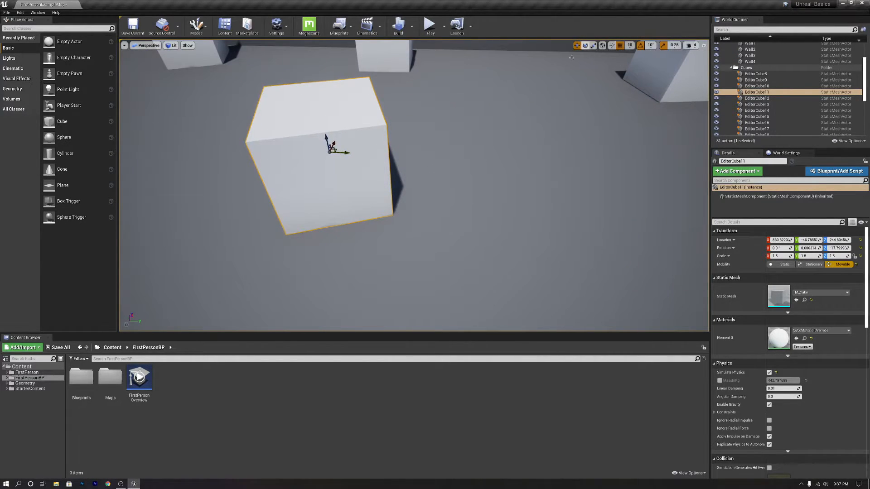
{"action": "left_click_drag", "start_coordinate": [348, 154], "coordinate": [590, 116]}
{"action": "left_click", "coordinate": [586, 46]}
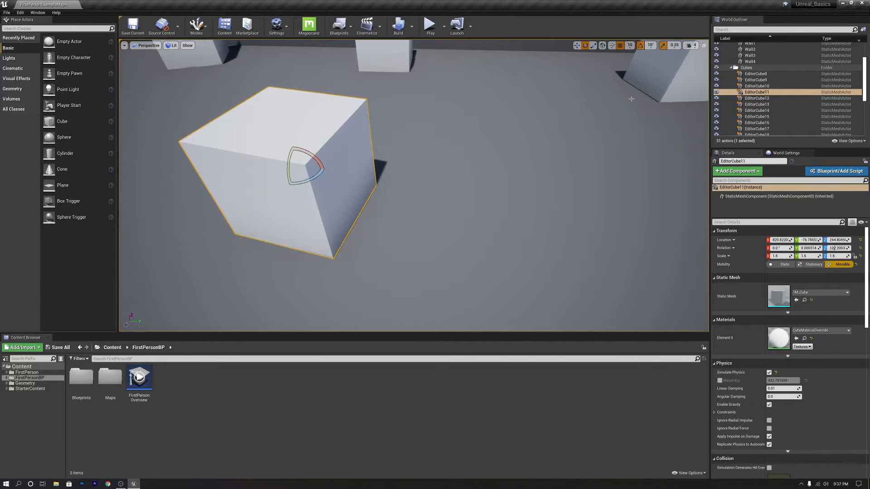
Scale the cube along X to 1.75, enlarge it further along X and Z, and undo the last scaling
{"action": "left_click", "coordinate": [593, 47]}
{"action": "left_click_drag", "start_coordinate": [304, 172], "coordinate": [295, 156]}
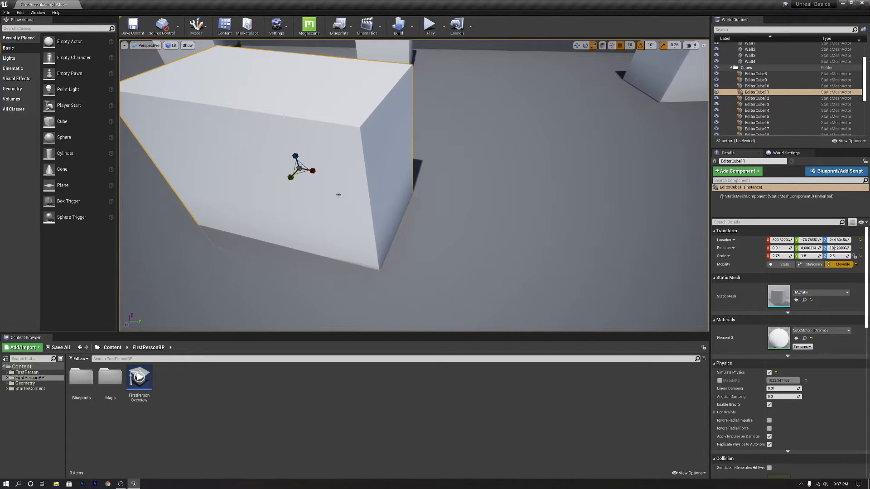
{"action": "key", "text": "ctrl+z"}
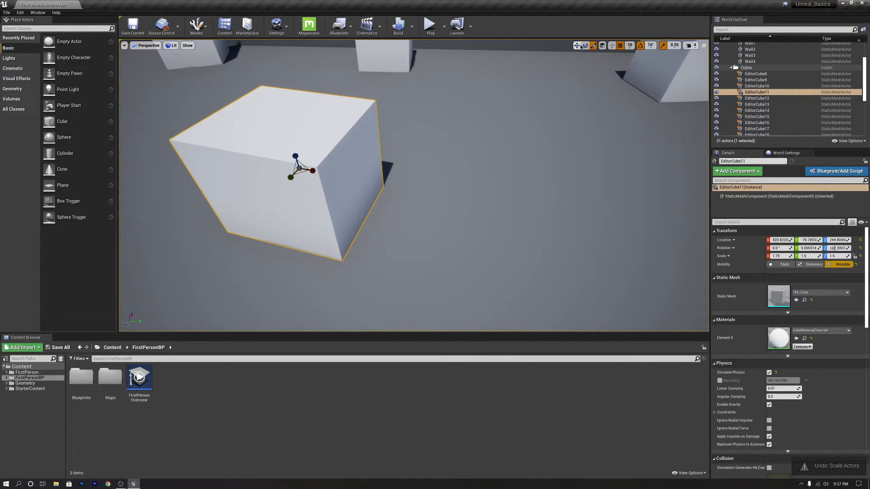
Slide the cube back and forth along Y with grid snapping on, ending at about -87, and frame it
{"action": "left_click", "coordinate": [578, 46]}
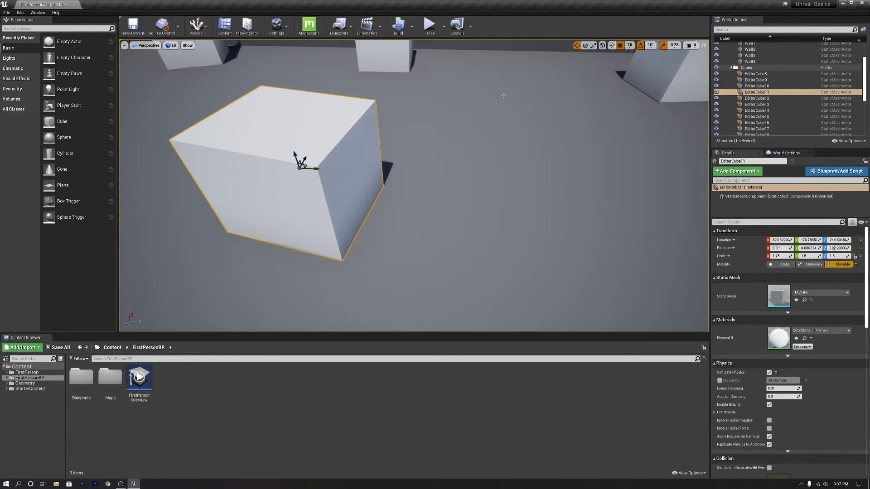
{"action": "left_click_drag", "start_coordinate": [317, 167], "coordinate": [483, 176]}
{"action": "right_click_drag", "start_coordinate": [483, 176], "coordinate": [557, 156]}
{"action": "left_click_drag", "start_coordinate": [425, 179], "coordinate": [376, 182]}
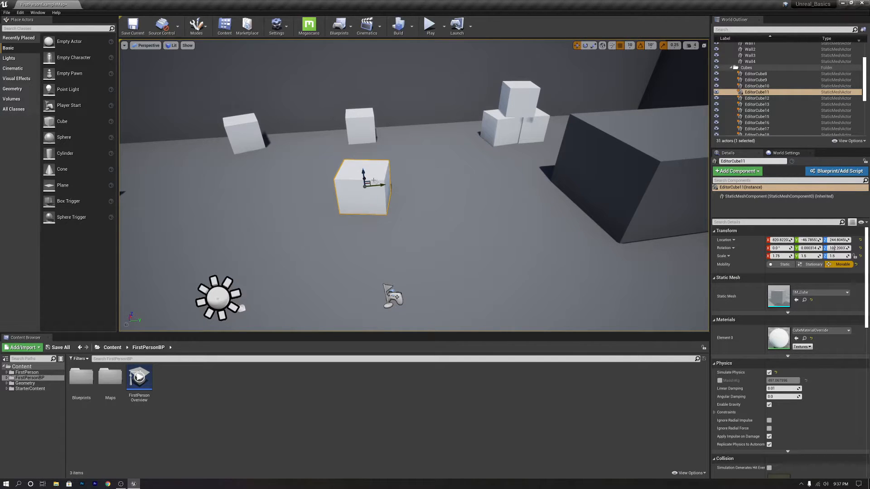
{"action": "scroll", "coordinate": [415, 186], "scroll_direction": "up", "scroll_amount": 3}
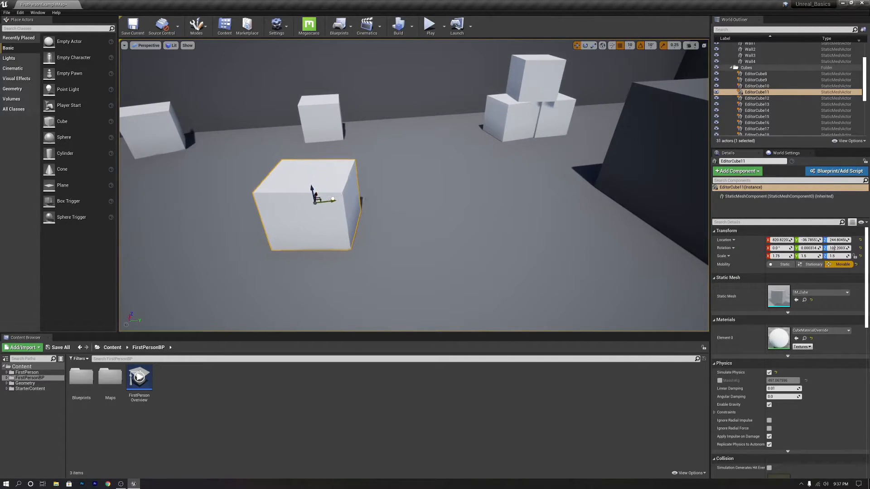
{"action": "left_click_drag", "start_coordinate": [329, 200], "coordinate": [316, 219]}
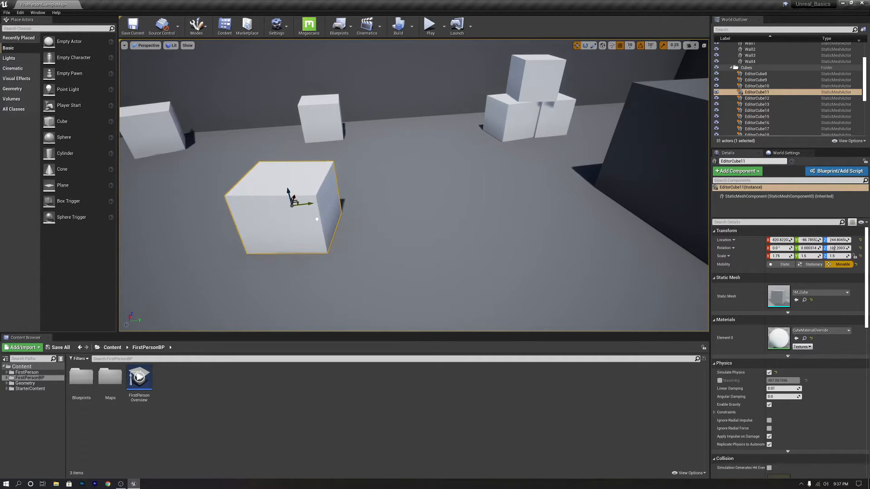
{"action": "key", "text": "f"}
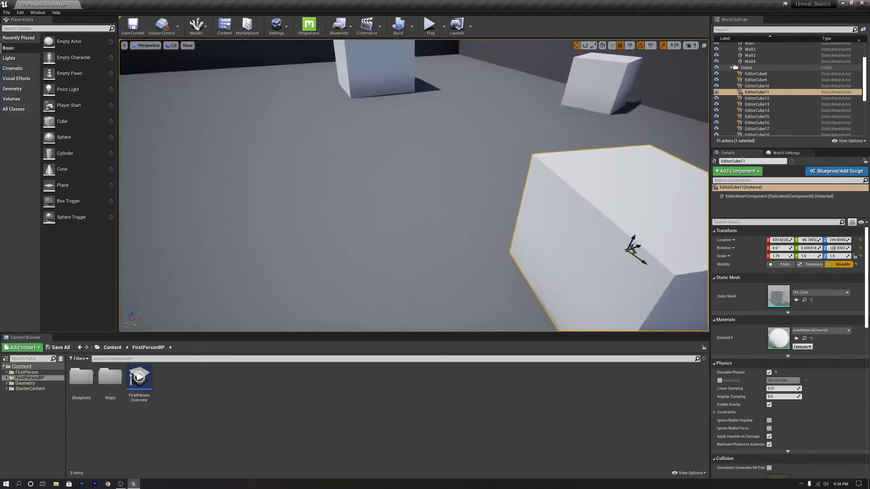
Slide the cube along Y to about -140 with grid snapping off, and to about -110 with snapping on again
{"action": "left_click", "coordinate": [630, 45]}
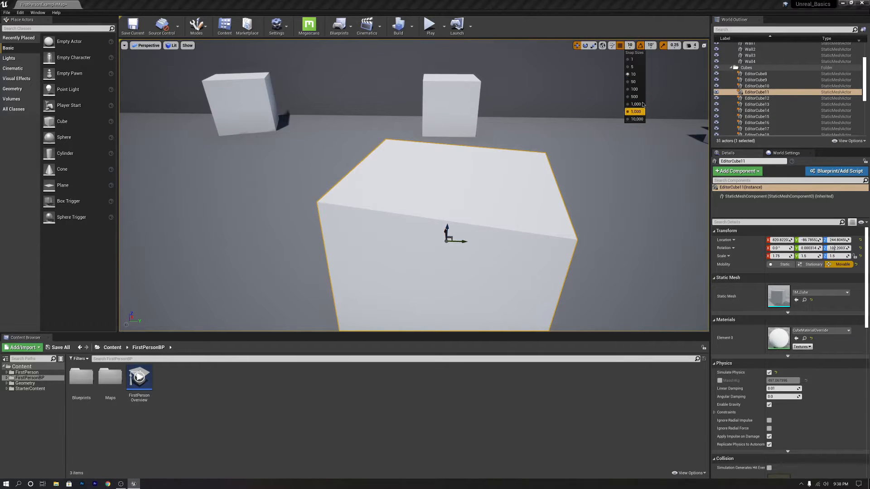
{"action": "left_click", "coordinate": [623, 46]}
{"action": "scroll", "coordinate": [415, 162], "scroll_direction": "down", "scroll_amount": 5}
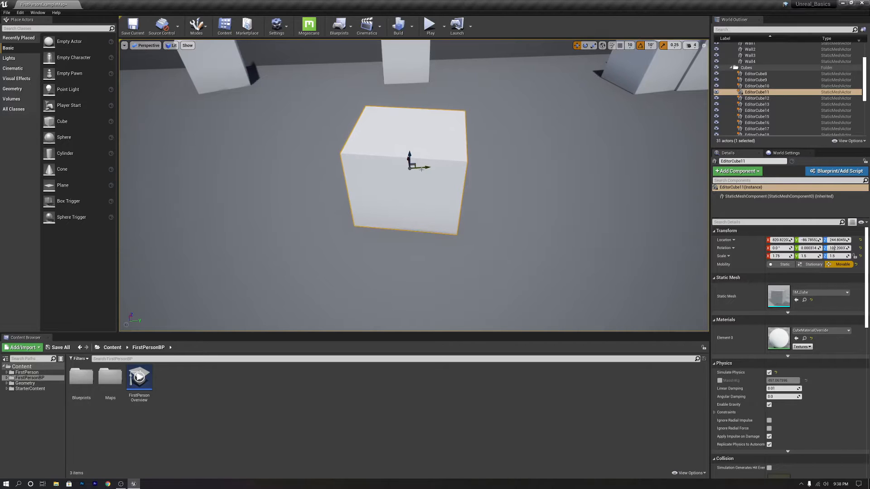
{"action": "left_click_drag", "start_coordinate": [414, 167], "coordinate": [449, 153]}
{"action": "left_click", "coordinate": [620, 45]}
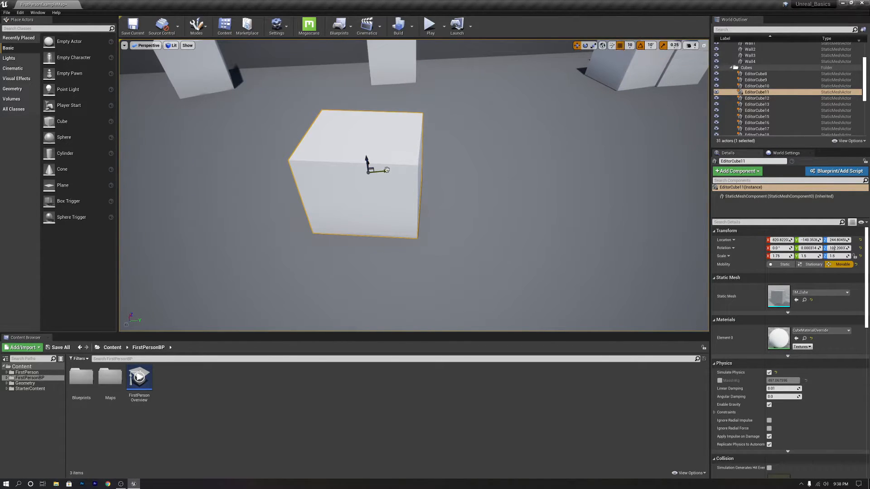
{"action": "left_click_drag", "start_coordinate": [387, 170], "coordinate": [401, 170]}
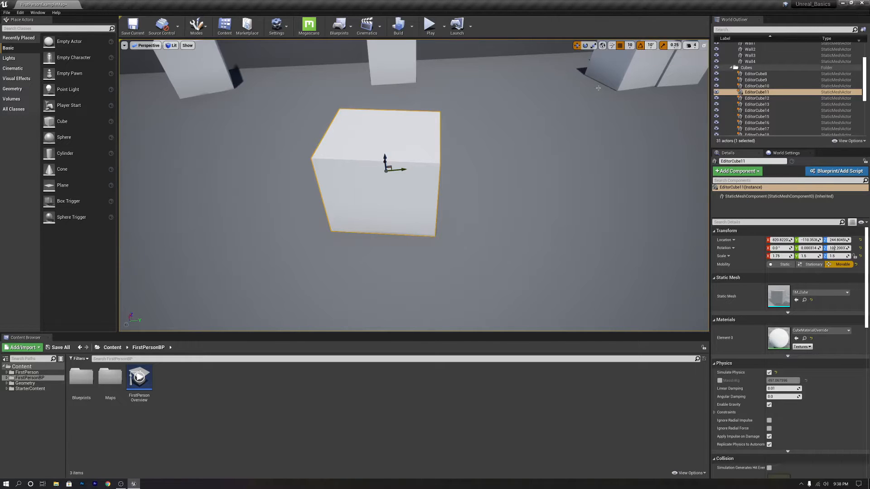
Try rotating the cube by 30° about its vertical axis with angle snapping on, and undo the rotation
{"action": "left_click", "coordinate": [585, 45]}
{"action": "left_click_drag", "start_coordinate": [382, 185], "coordinate": [419, 185]}
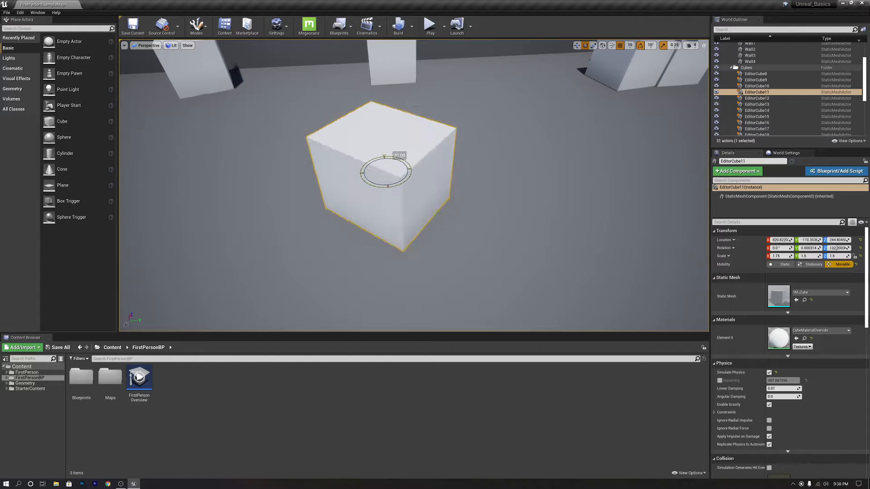
{"action": "key", "text": "ctrl+z"}
Review the available rotation, scale and grid snap sizes and the camera speed setting, keeping 10° rotation snapping
{"action": "left_click", "coordinate": [650, 46]}
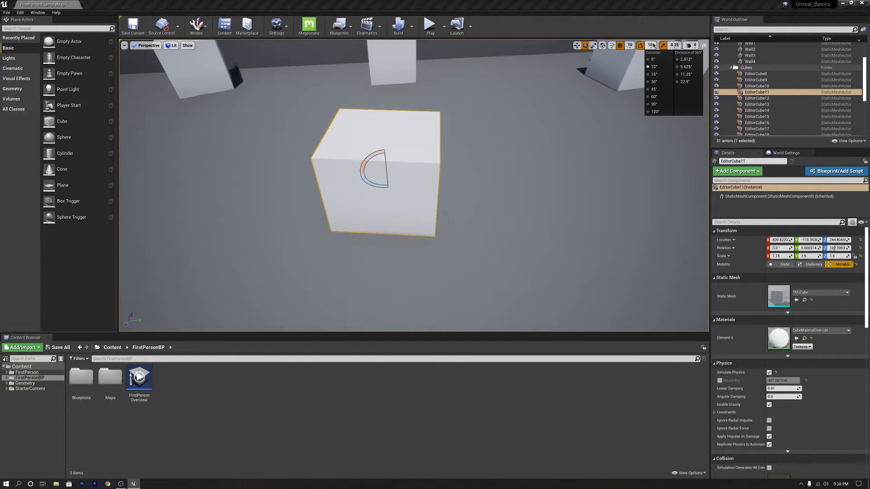
{"action": "left_click", "coordinate": [649, 66]}
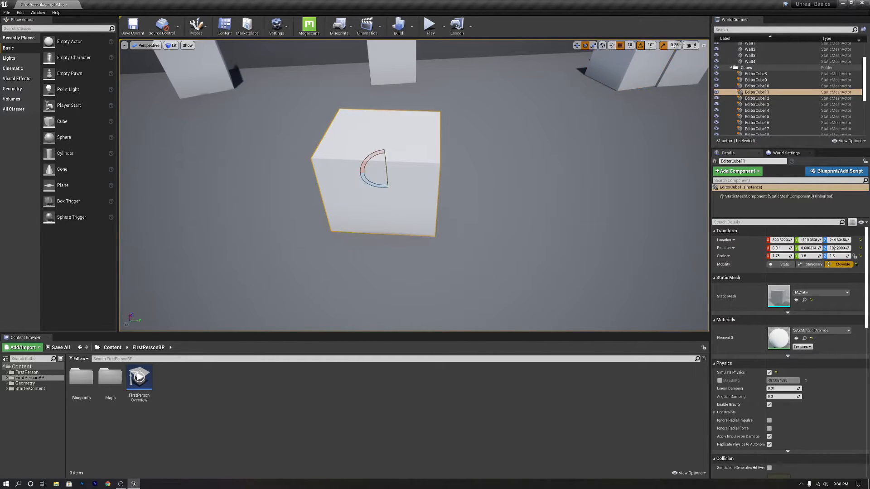
{"action": "left_click", "coordinate": [675, 45]}
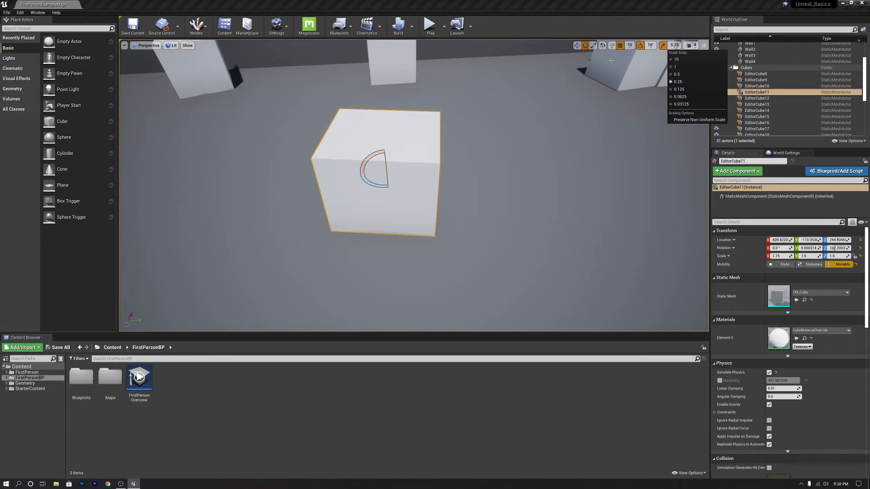
{"action": "left_click", "coordinate": [630, 45]}
{"action": "left_click", "coordinate": [559, 125]}
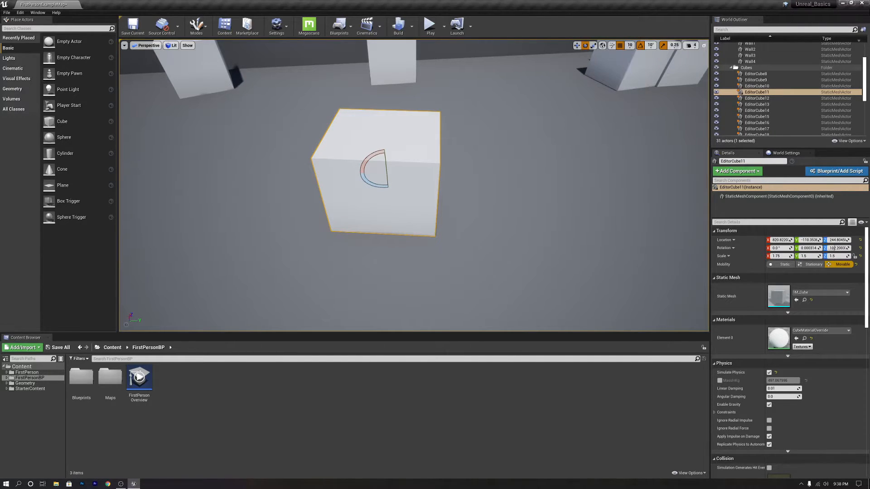
{"action": "left_click", "coordinate": [691, 46]}
Place a cylinder on the arena floor in front of the cubes and raise it to Z 220
{"action": "right_click_drag", "start_coordinate": [618, 109], "coordinate": [430, 148]}
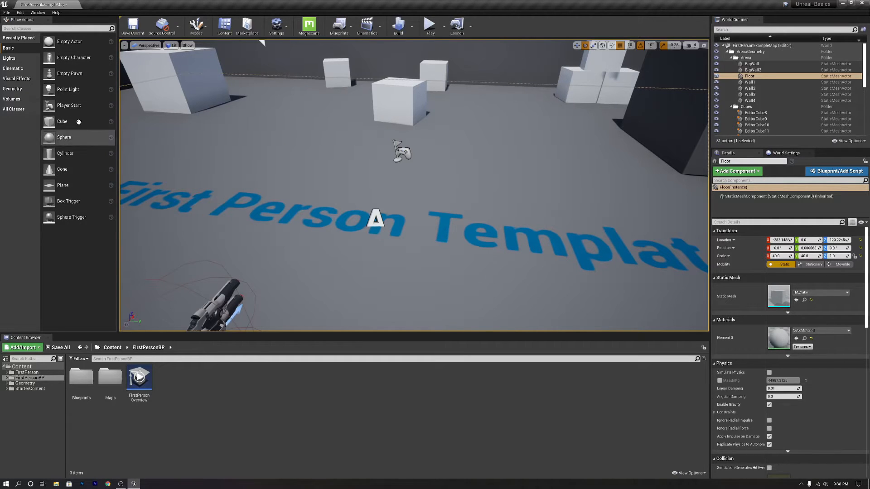
{"action": "left_click_drag", "start_coordinate": [68, 154], "coordinate": [279, 134]}
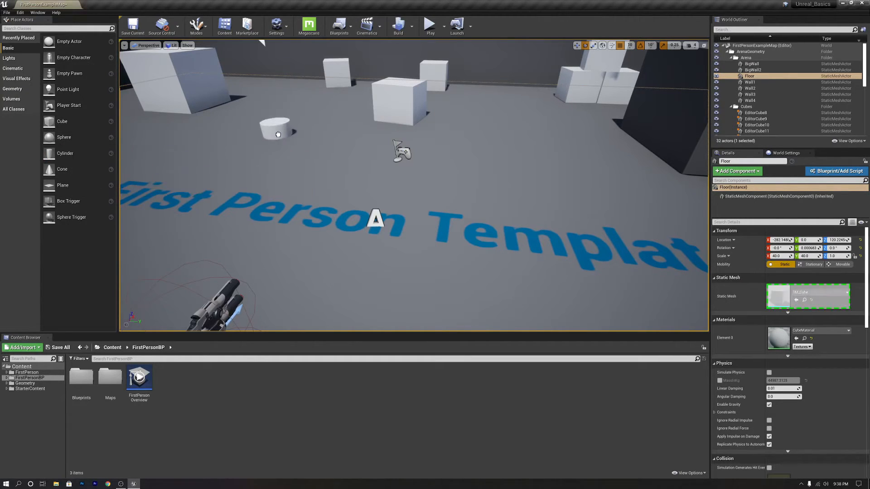
{"action": "left_click", "coordinate": [576, 45]}
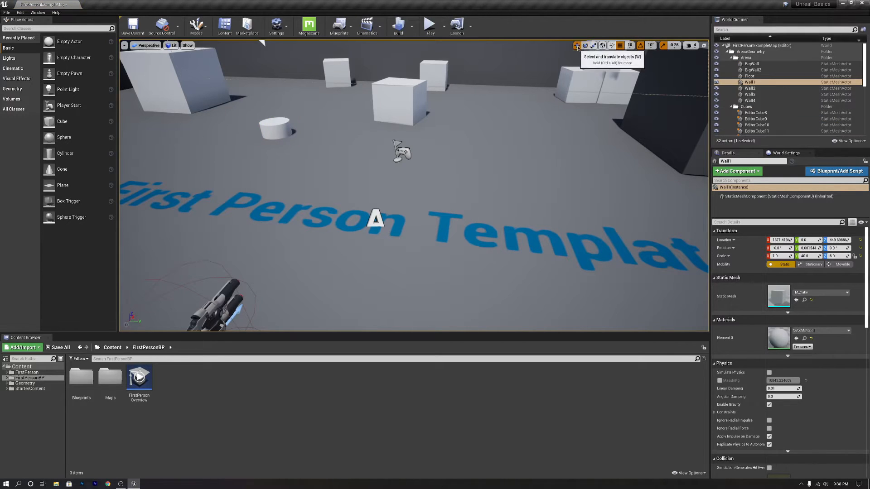
{"action": "right_click_drag", "start_coordinate": [276, 126], "coordinate": [273, 126]}
{"action": "key", "text": "w"}
{"action": "left_click_drag", "start_coordinate": [260, 126], "coordinate": [238, 109]}
{"action": "right_click_drag", "start_coordinate": [292, 229], "coordinate": [292, 230]}
{"action": "key", "text": "w"}
{"action": "key", "text": "s"}
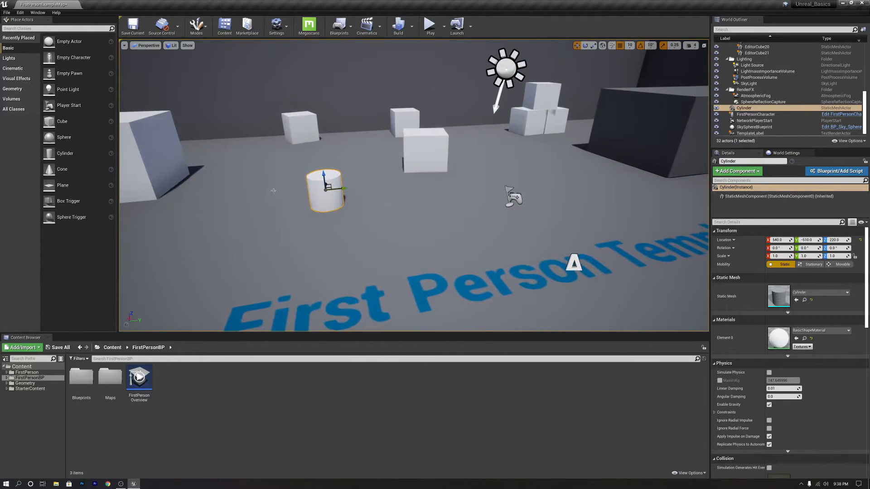
Try placing a point light beside the cylinder and delete it
{"action": "left_click_drag", "start_coordinate": [84, 91], "coordinate": [261, 173]}
{"action": "key", "text": "Delete"}
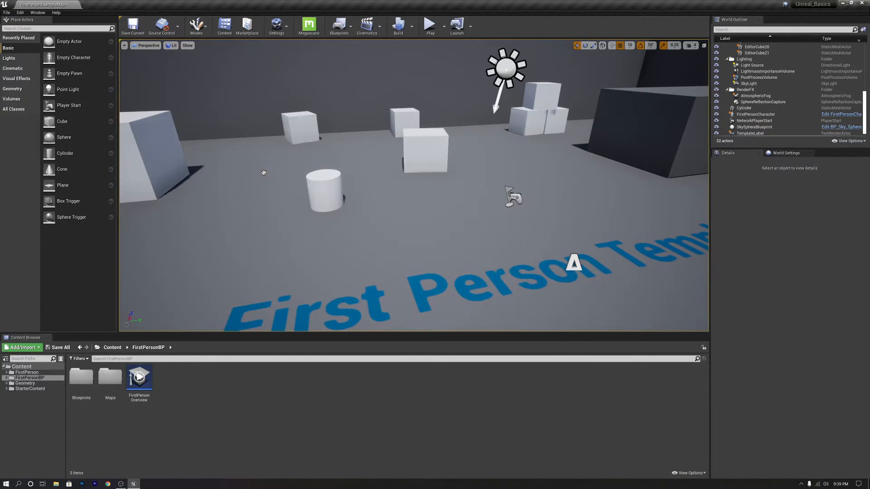
Place a spot light in front of the middle cube and lower it to Z 330
{"action": "left_click", "coordinate": [14, 60]}
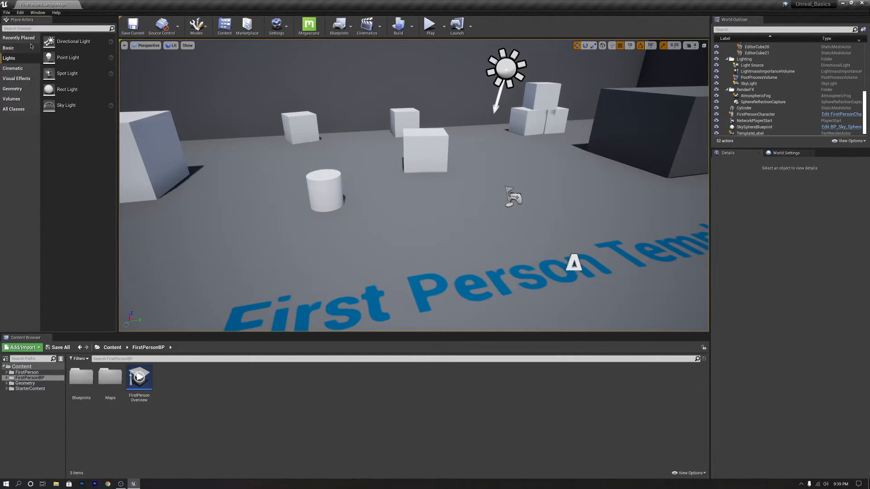
{"action": "left_click", "coordinate": [12, 48]}
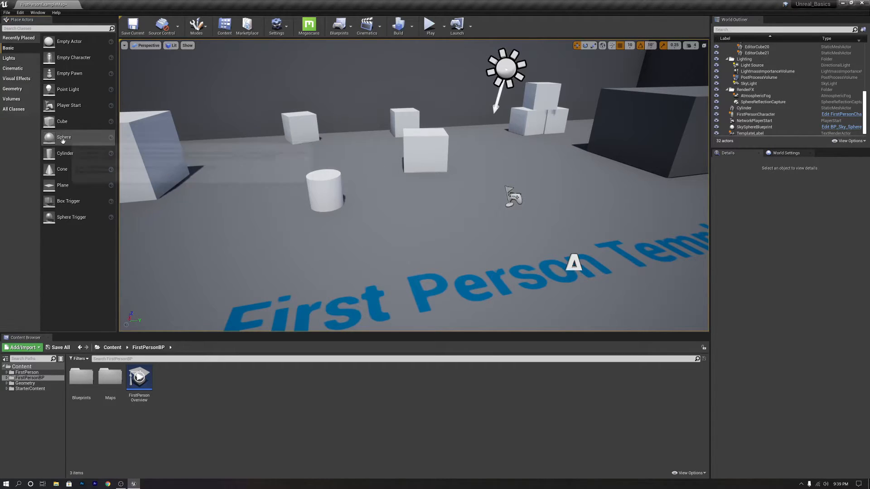
{"action": "left_click", "coordinate": [18, 61]}
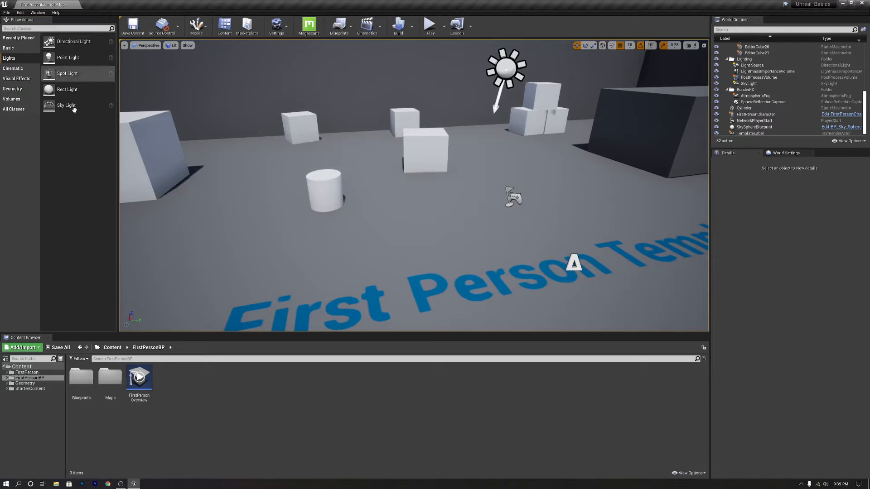
{"action": "left_click_drag", "start_coordinate": [74, 78], "coordinate": [427, 149]}
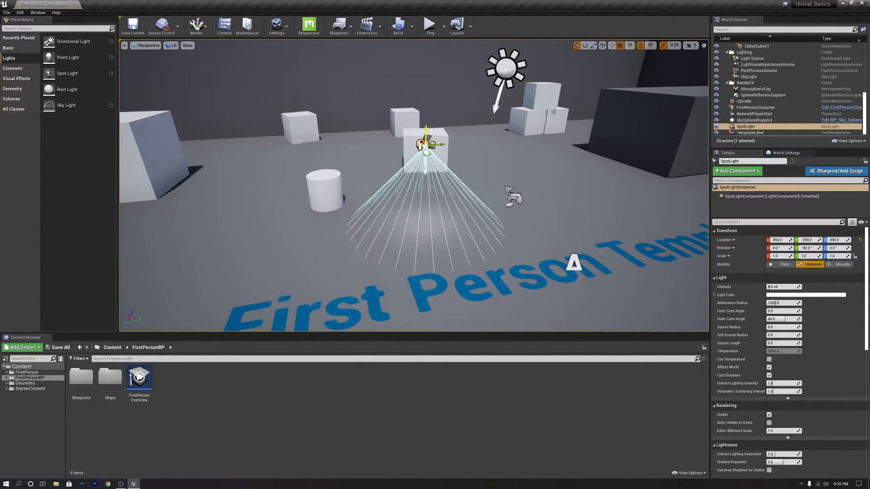
{"action": "scroll", "coordinate": [427, 149], "scroll_direction": "up", "scroll_amount": 3}
{"action": "key", "text": "w"}
{"action": "right_click_drag", "start_coordinate": [428, 149], "coordinate": [436, 162]}
{"action": "key", "text": "s"}
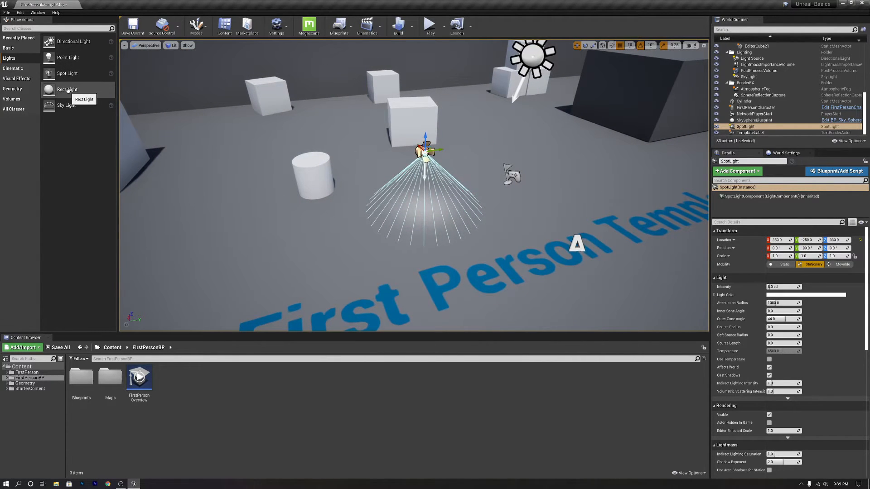
Try placing a rect light on the arena floor near the cylinder and delete it
{"action": "left_click_drag", "start_coordinate": [68, 90], "coordinate": [320, 225]}
{"action": "right_click_drag", "start_coordinate": [322, 218], "coordinate": [456, 208]}
{"action": "key", "text": "a"}
{"action": "left_click_drag", "start_coordinate": [451, 201], "coordinate": [540, 215]}
{"action": "key", "text": "Delete"}
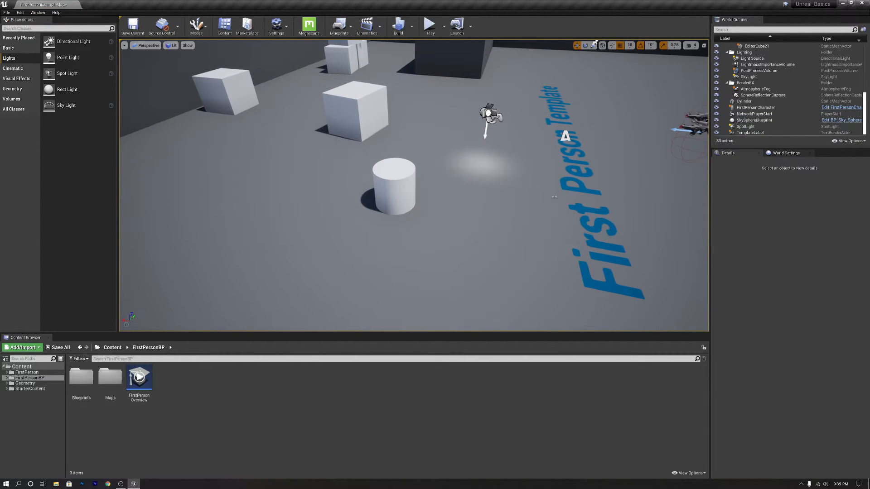
Delete the spot light in front of the middle cube
{"action": "left_click", "coordinate": [488, 114]}
{"action": "key", "text": "Delete"}
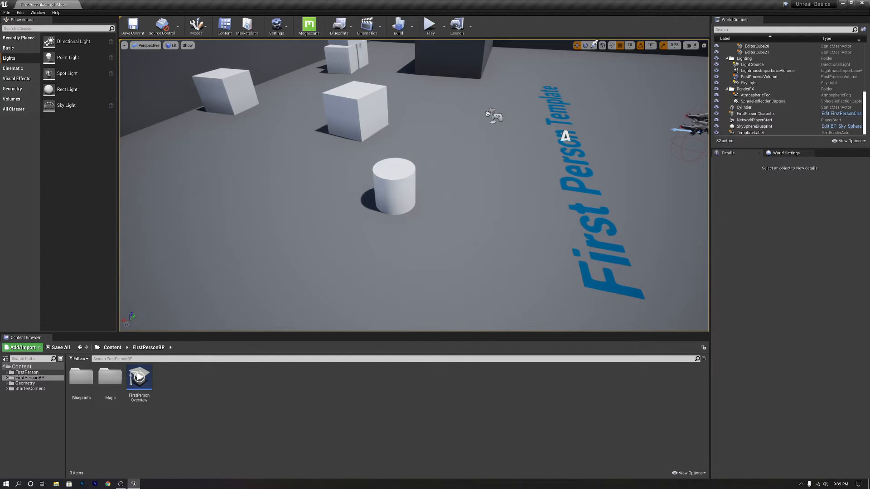
{"action": "right_click_drag", "start_coordinate": [515, 190], "coordinate": [456, 164]}
{"action": "key", "text": "w"}
{"action": "key", "text": "s"}
{"action": "right_click_drag", "start_coordinate": [515, 190], "coordinate": [476, 166]}
{"action": "key", "text": "s"}
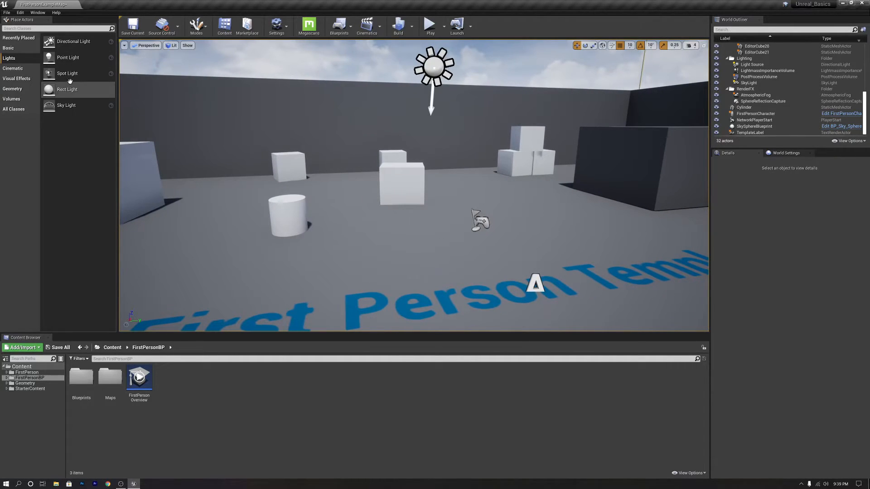
Review the placeable actors in the Cinematic and Visual Effects categories
{"action": "left_click", "coordinate": [12, 67]}
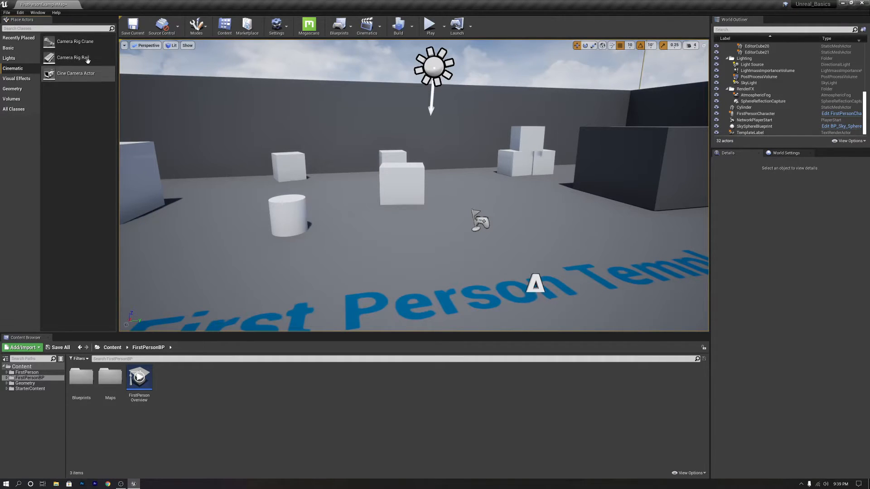
{"action": "right_click_drag", "start_coordinate": [338, 150], "coordinate": [385, 147]}
{"action": "key", "text": "a"}
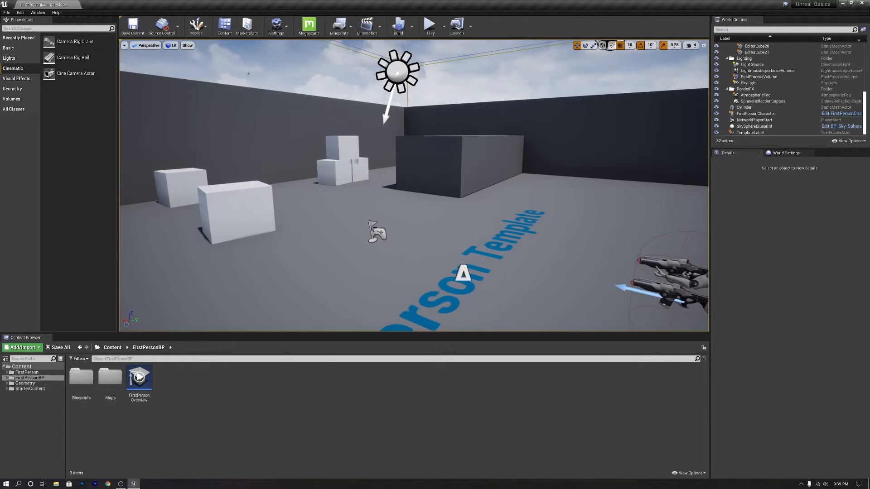
{"action": "left_click", "coordinate": [19, 79]}
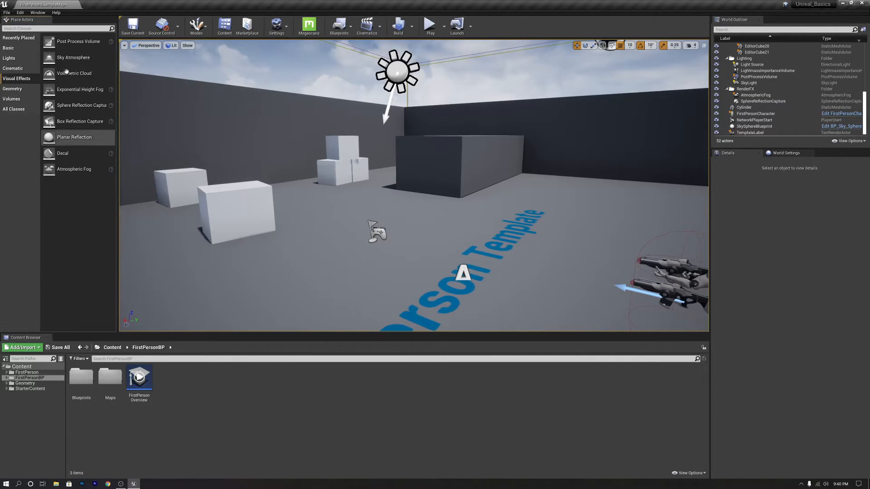
Place an additive box geometry brush on the arena floor beside the First Person Template text
{"action": "left_click", "coordinate": [13, 92]}
{"action": "right_click_drag", "start_coordinate": [130, 169], "coordinate": [104, 192]}
{"action": "key", "text": "s"}
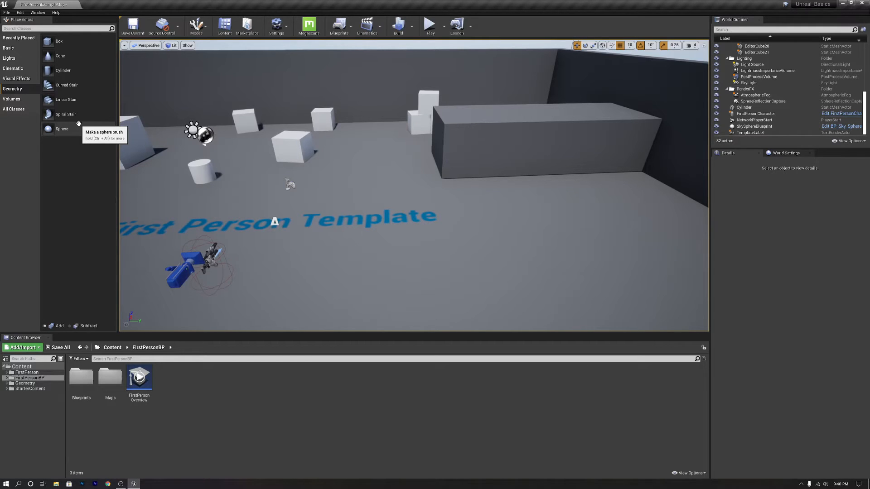
{"action": "mouse_move", "coordinate": [69, 42]}
{"action": "left_mouse_down"}
{"action": "mouse_move", "coordinate": [129, 94]}
{"action": "mouse_move", "coordinate": [367, 191]}
{"action": "left_mouse_up"}
{"action": "scroll", "coordinate": [367, 191], "scroll_direction": "up", "scroll_amount": 3}
{"action": "right_click_drag", "start_coordinate": [367, 191], "coordinate": [292, 200]}
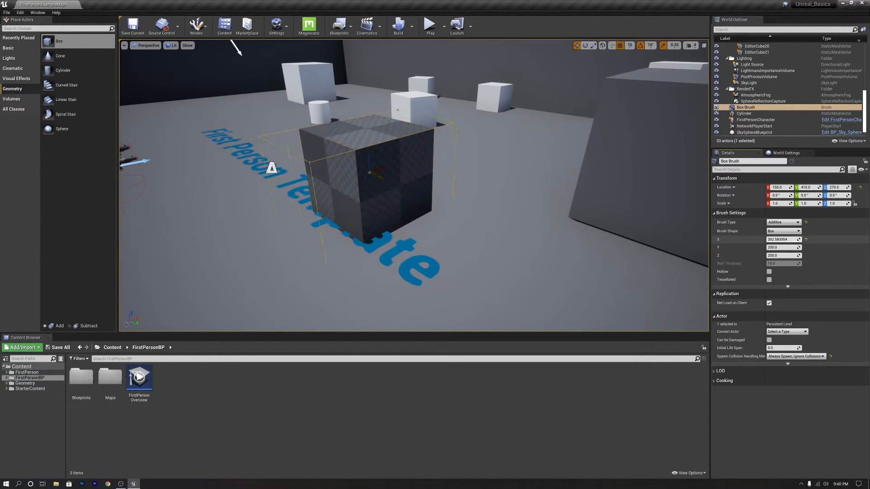
Try resizing the box brush to about X 491, Y 115 and Z 316, and delete it
{"action": "left_click_drag", "start_coordinate": [773, 248], "coordinate": [775, 253]}
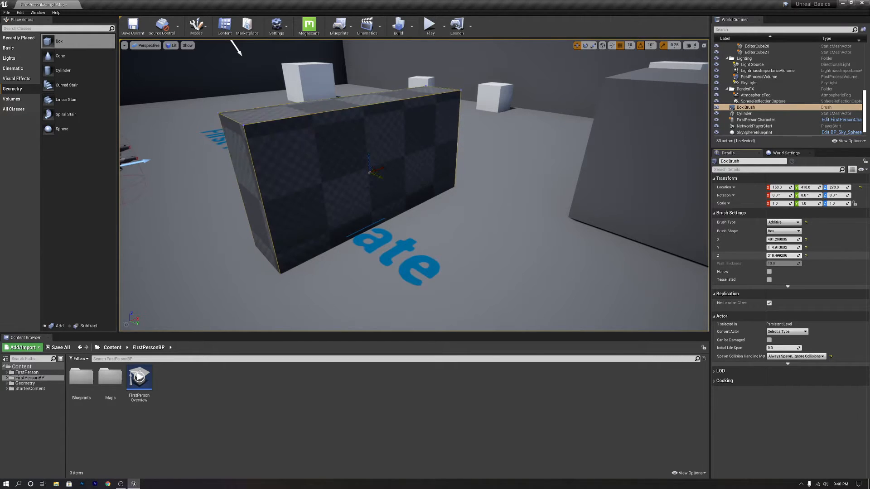
{"action": "key", "text": "a"}
{"action": "right_click_drag", "start_coordinate": [389, 231], "coordinate": [483, 231]}
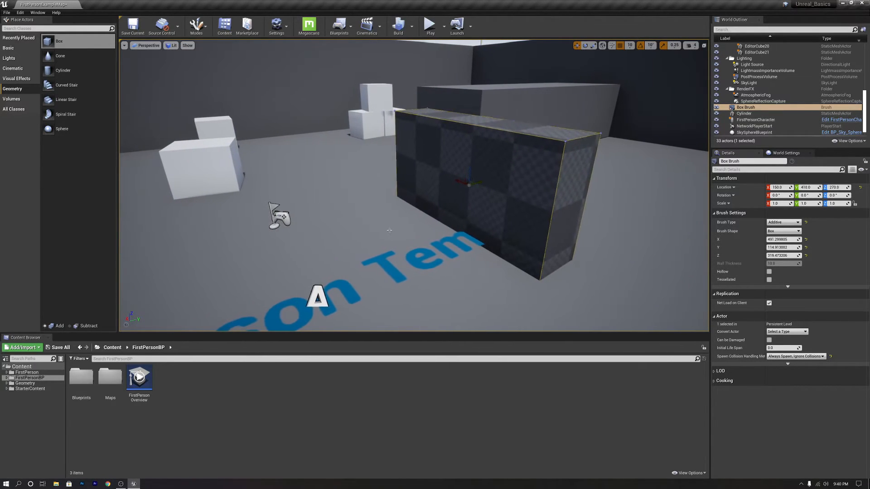
{"action": "key", "text": "Delete"}
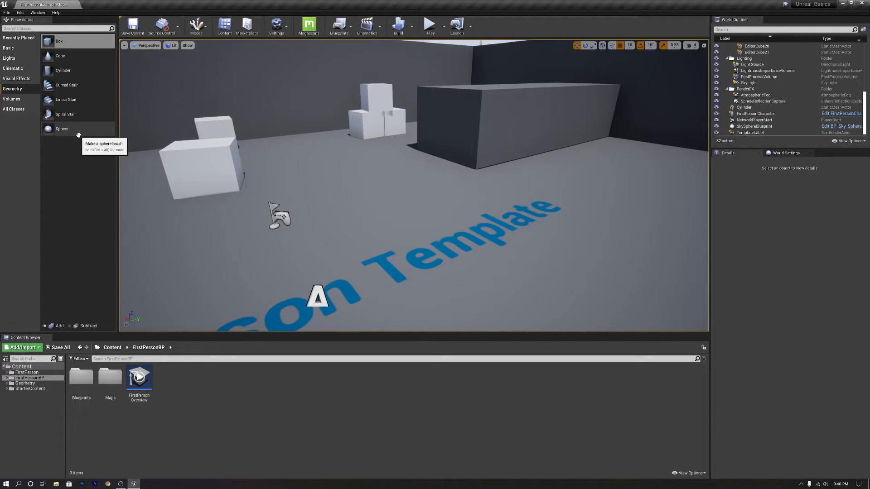
Review the placeable actors in the Volumes and All Classes categories and return to the Basic category
{"action": "left_click", "coordinate": [14, 99]}
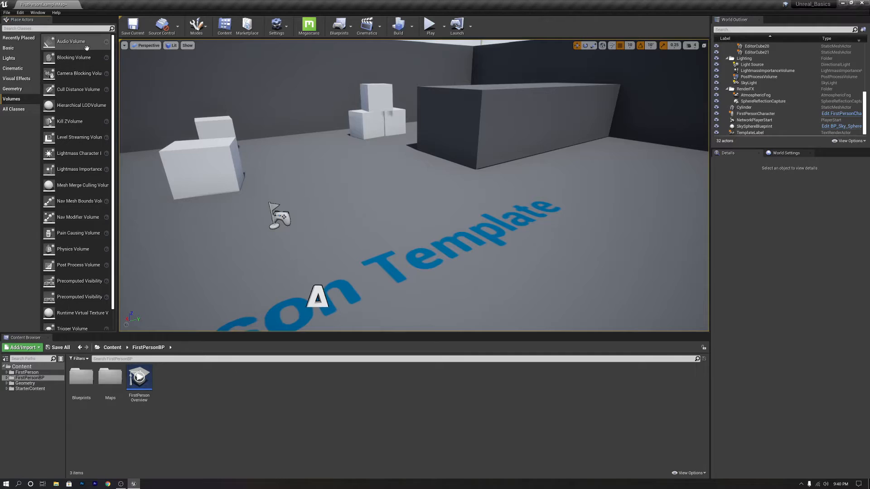
{"action": "scroll", "coordinate": [97, 249], "scroll_direction": "down", "scroll_amount": 1}
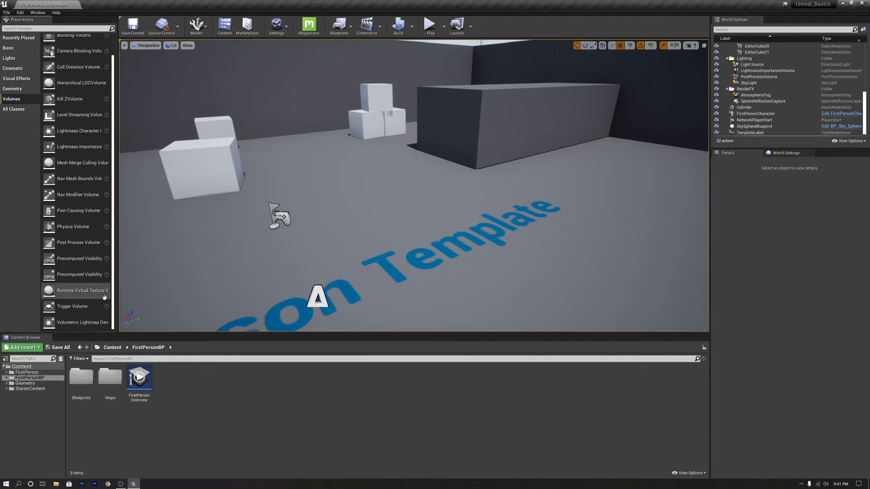
{"action": "scroll", "coordinate": [77, 226], "scroll_direction": "up", "scroll_amount": 1}
{"action": "left_click", "coordinate": [14, 109]}
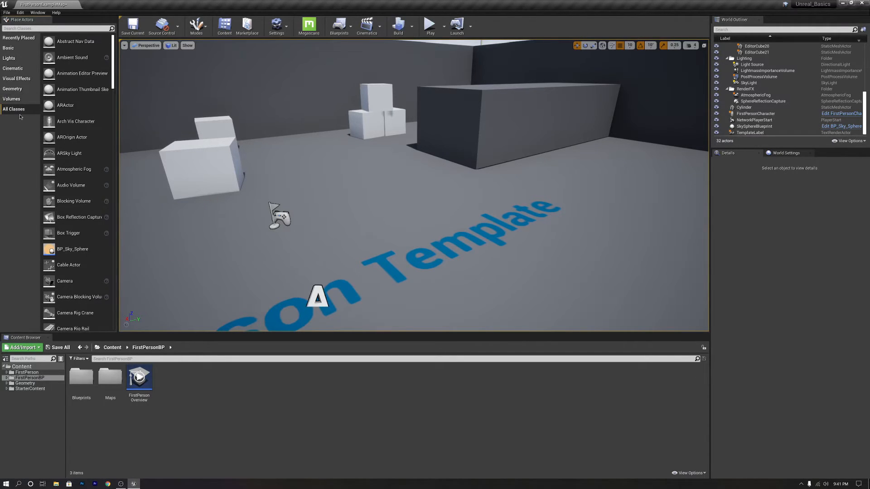
{"action": "scroll", "coordinate": [54, 191], "scroll_direction": "down", "scroll_amount": 4}
{"action": "scroll", "coordinate": [70, 195], "scroll_direction": "up", "scroll_amount": 5}
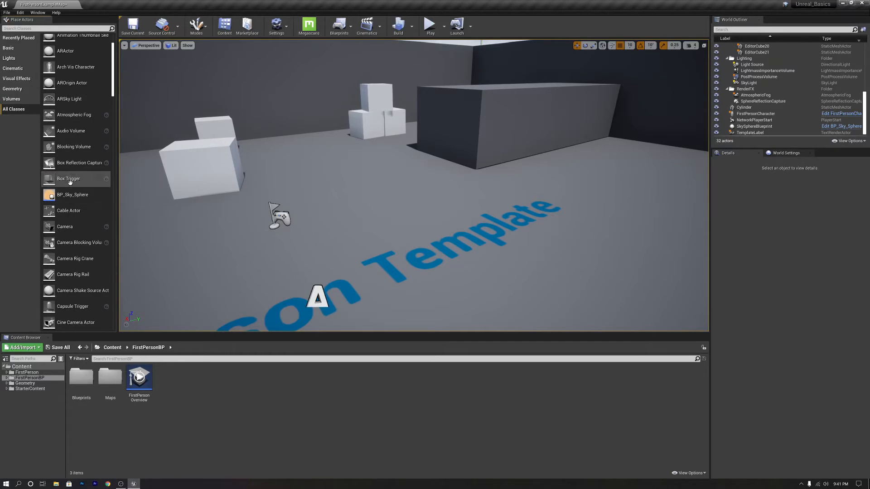
{"action": "left_click", "coordinate": [13, 49]}
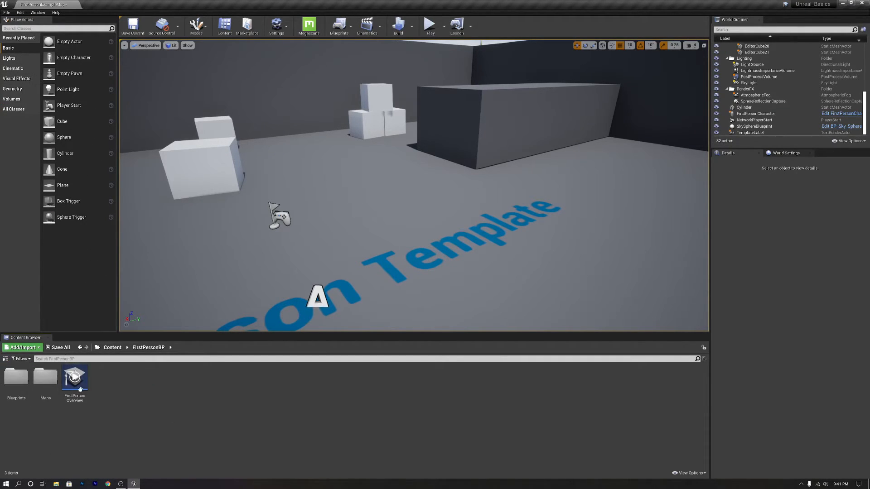
Show the project's folder tree and browse its folders, ending at the Content root folder
{"action": "left_click", "coordinate": [5, 359]}
{"action": "left_click", "coordinate": [27, 372]}
{"action": "left_click", "coordinate": [22, 367]}
{"action": "left_click", "coordinate": [25, 383]}
{"action": "left_click", "coordinate": [23, 367]}
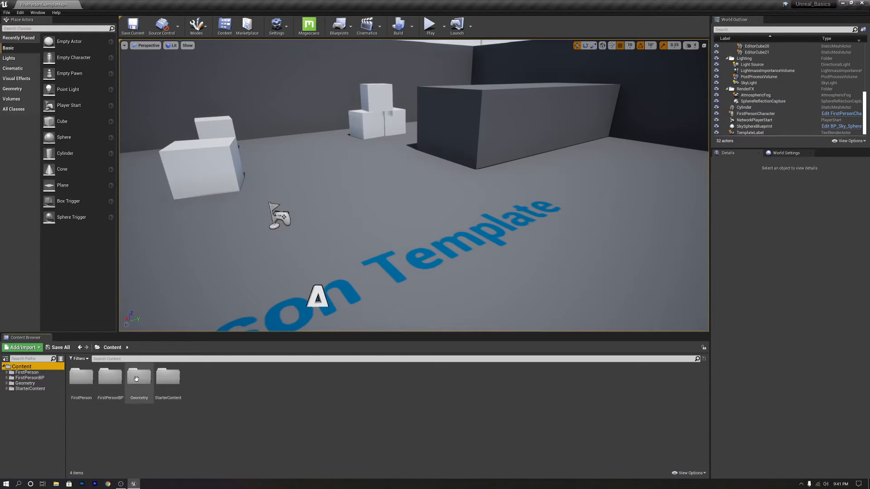
Set the Geometry folder's color to magenta
{"action": "right_click", "coordinate": [139, 378]}
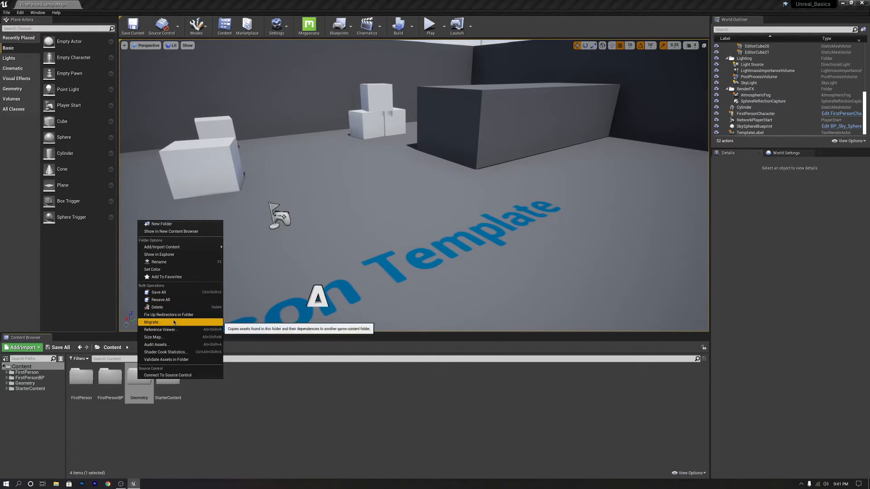
{"action": "left_click", "coordinate": [173, 269]}
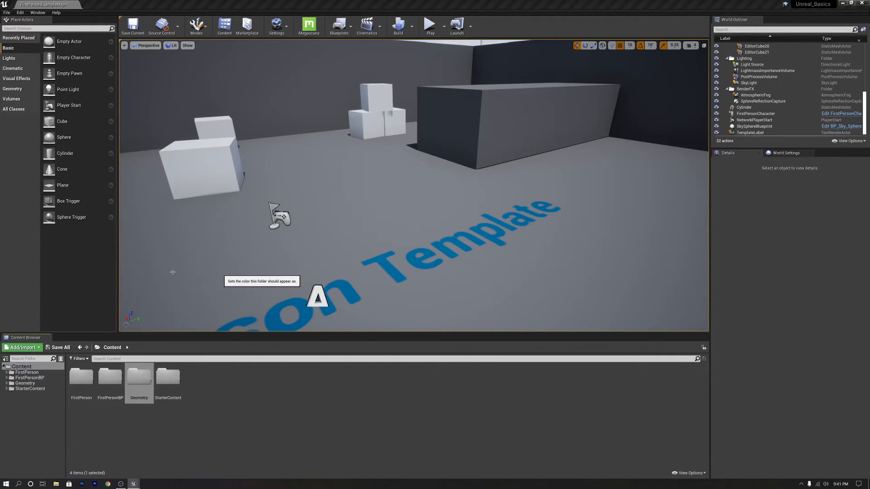
{"action": "left_click", "coordinate": [239, 313]}
{"action": "left_click", "coordinate": [277, 437]}
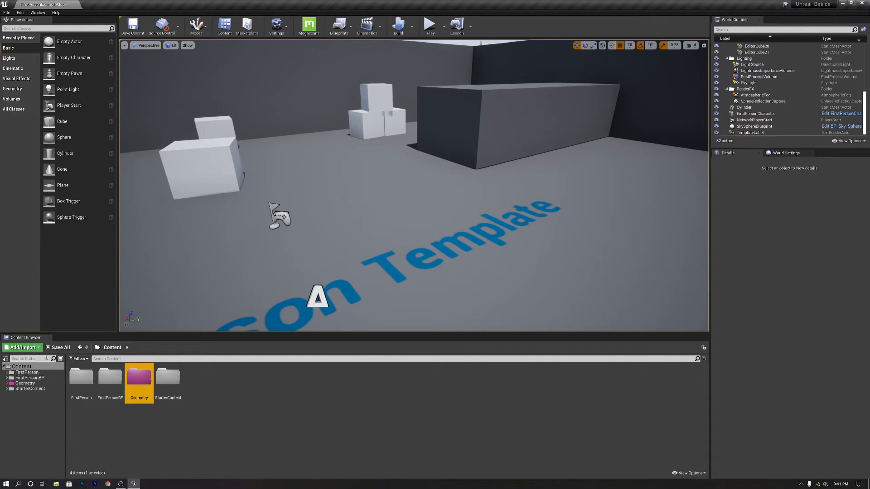
Save all modified content, including FirstPersonExampleMap
{"action": "left_click", "coordinate": [119, 359]}
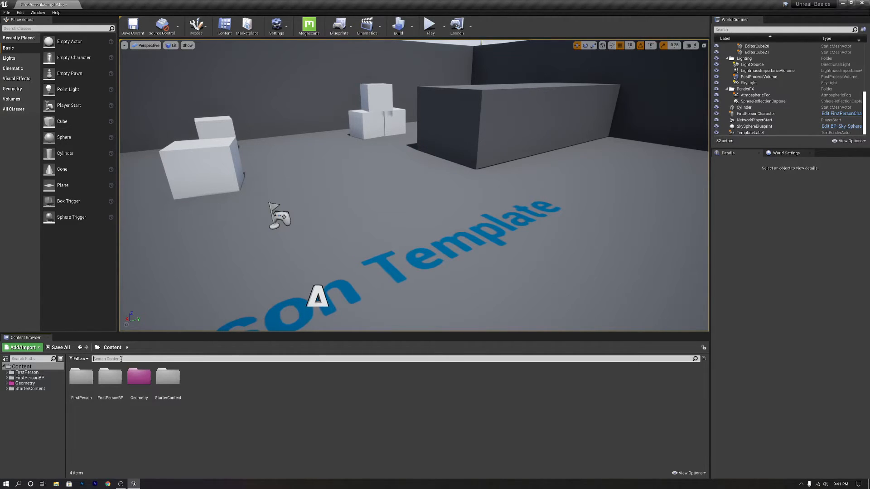
{"action": "left_click", "coordinate": [60, 349]}
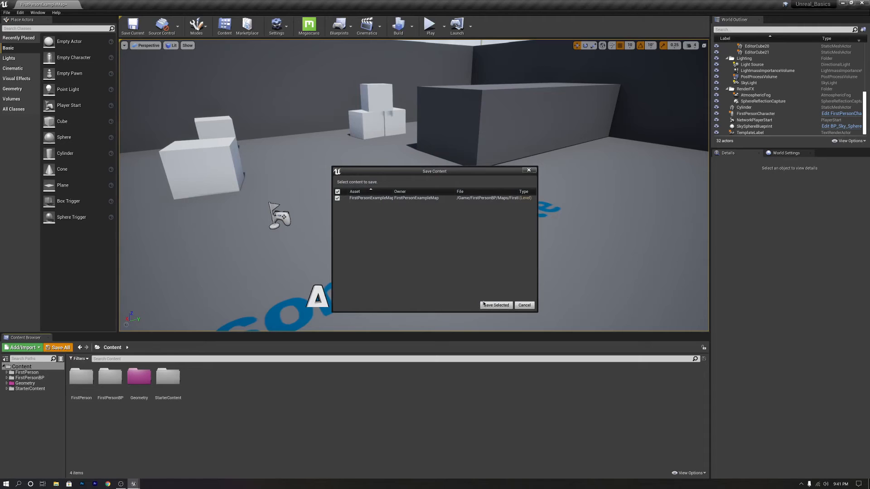
{"action": "left_click", "coordinate": [494, 305]}
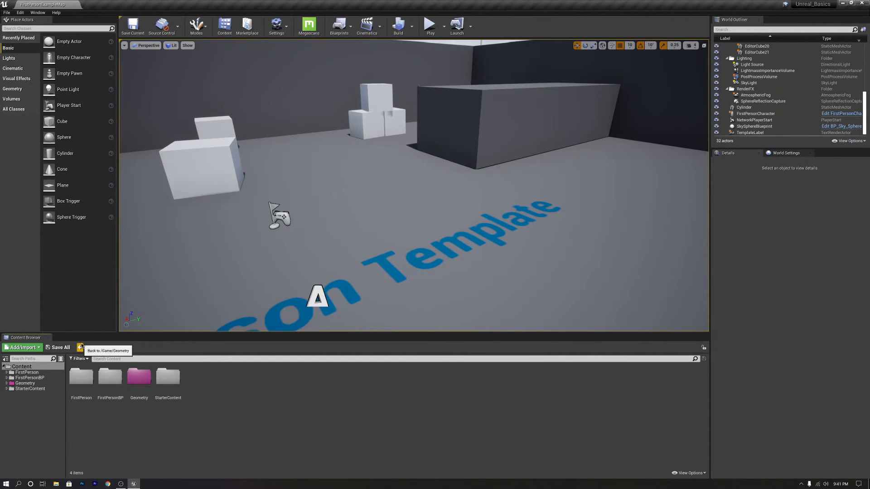
Browse the folder history and Geometry > Meshes, return to Content, and review the asset types that can be added or imported
{"action": "left_click", "coordinate": [81, 347]}
{"action": "left_click", "coordinate": [86, 347]}
{"action": "left_click", "coordinate": [80, 347]}
{"action": "left_click", "coordinate": [87, 347]}
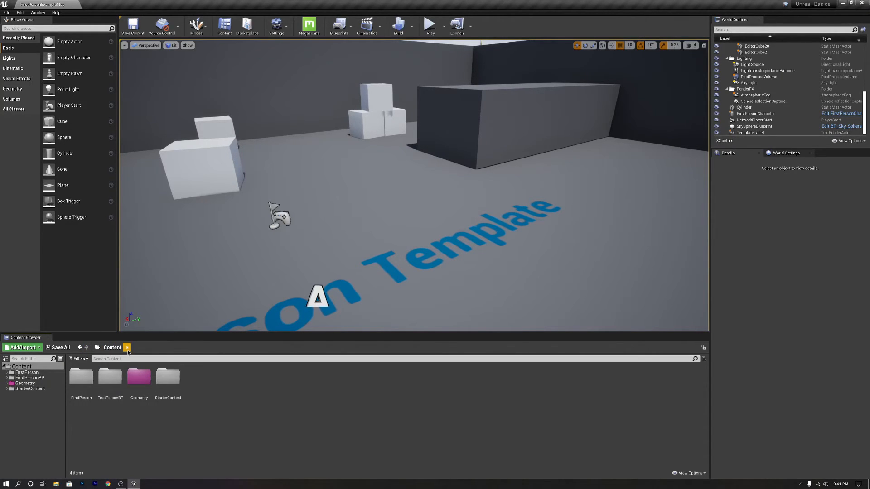
{"action": "left_click", "coordinate": [127, 349]}
{"action": "left_click", "coordinate": [145, 392]}
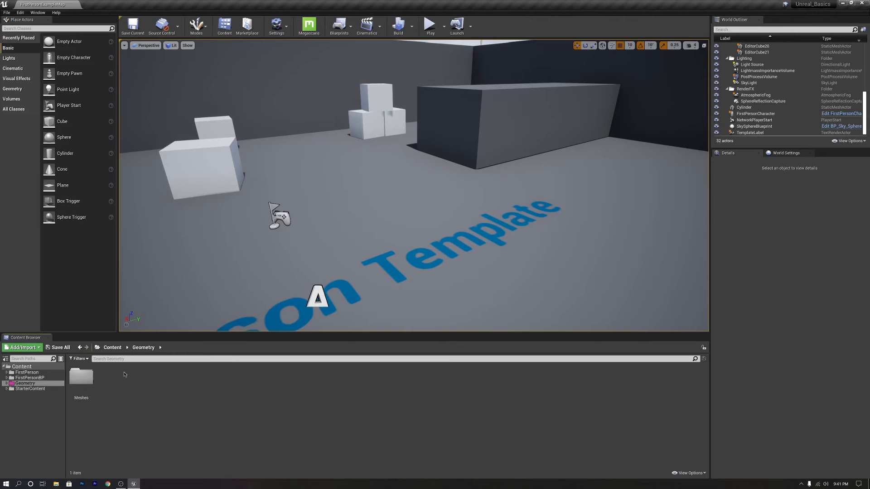
{"action": "double_click", "coordinate": [82, 376]}
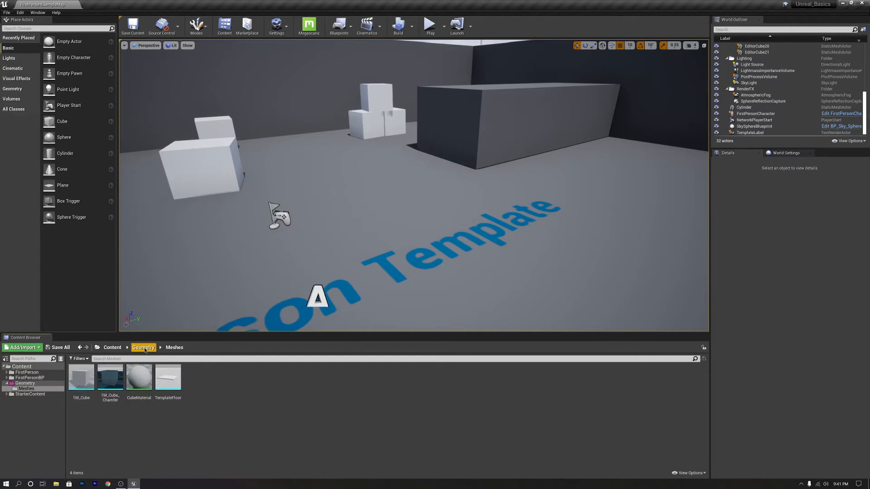
{"action": "left_click", "coordinate": [114, 349]}
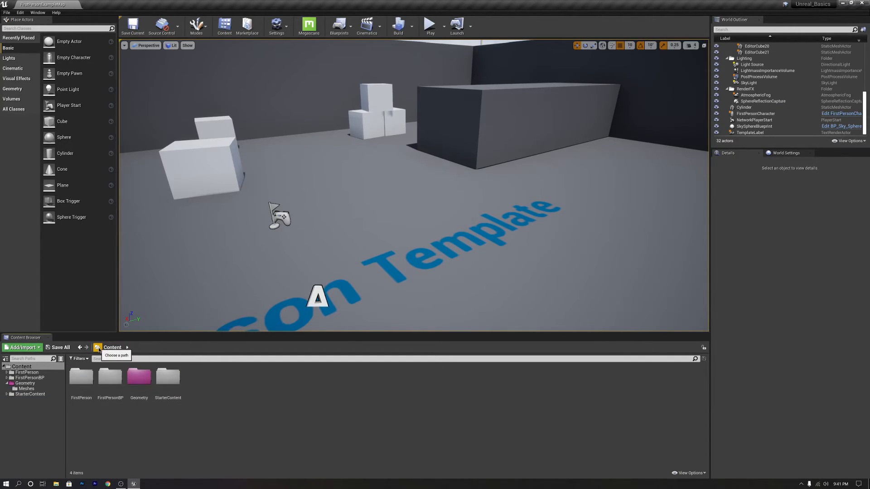
{"action": "left_click", "coordinate": [13, 350]}
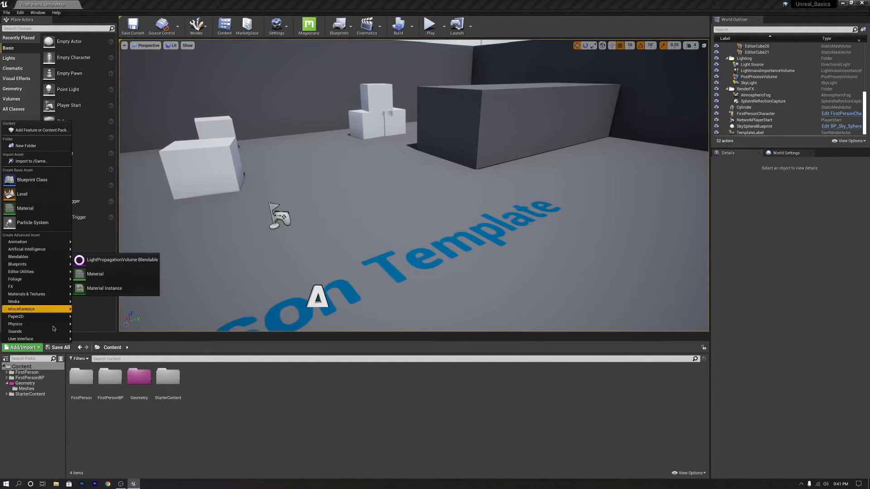
{"action": "left_click", "coordinate": [47, 427]}
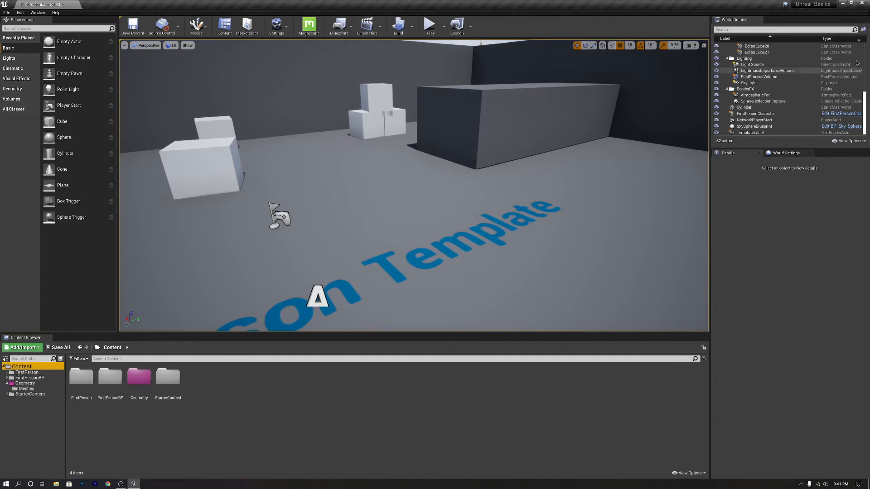
Collapse the ArenaGeometry, Lighting and RenderFX folders in the level's actor list
{"action": "scroll", "coordinate": [740, 62], "scroll_direction": "up", "scroll_amount": 1}
{"action": "scroll", "coordinate": [740, 62], "scroll_direction": "up", "scroll_amount": 8}
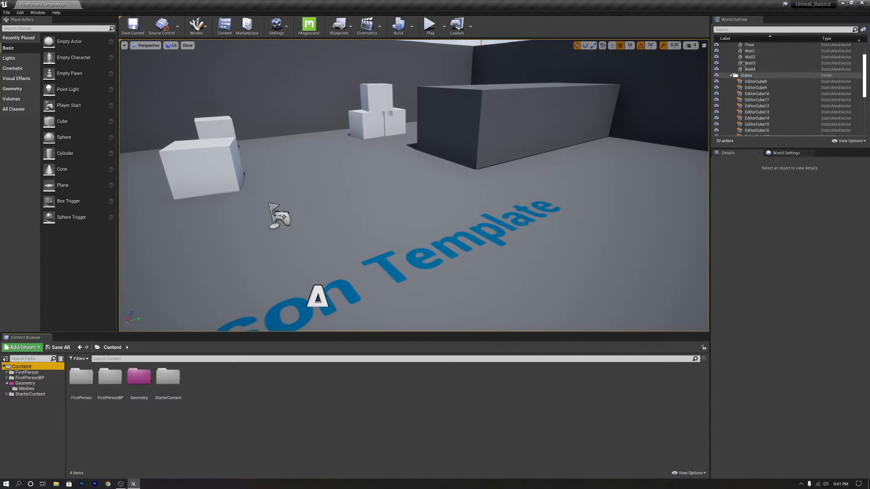
{"action": "left_click", "coordinate": [727, 51]}
{"action": "left_click", "coordinate": [731, 58]}
{"action": "left_click", "coordinate": [726, 57]}
{"action": "left_click", "coordinate": [727, 64]}
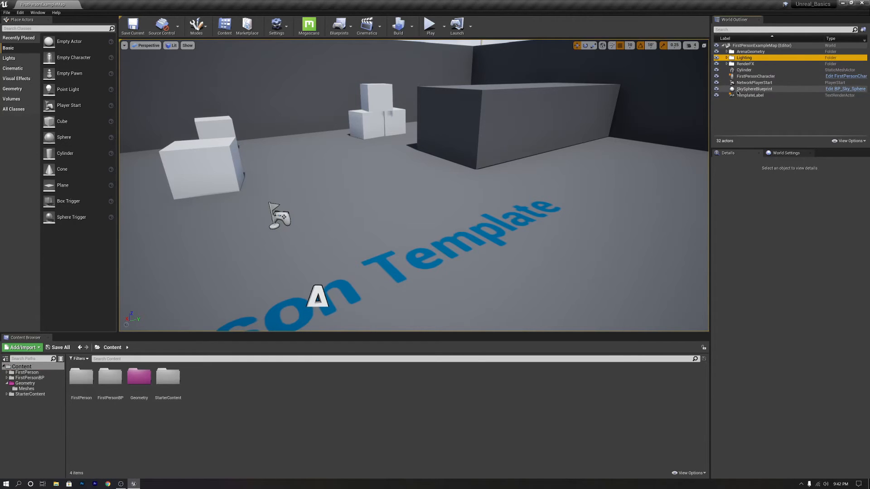
{"action": "key", "text": "d"}
{"action": "right_click_drag", "start_coordinate": [526, 164], "coordinate": [430, 158]}
{"action": "key", "text": "s"}
{"action": "key", "text": "w"}
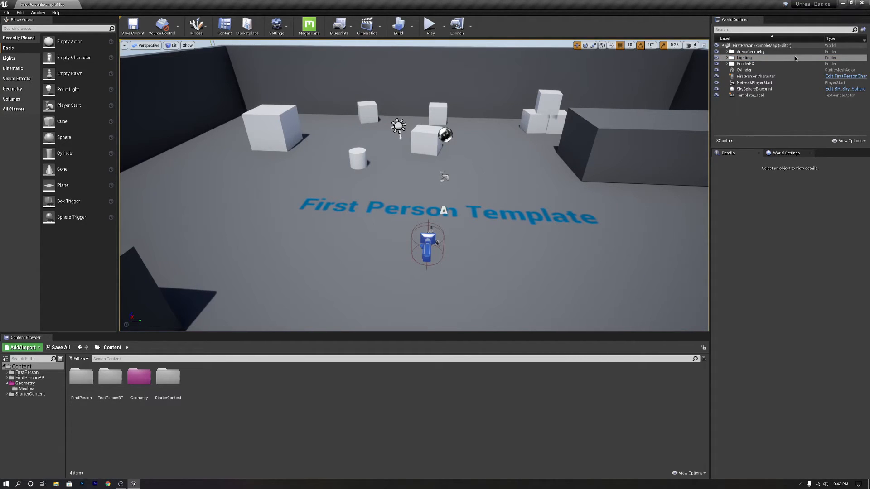
{"action": "left_click", "coordinate": [746, 116]}
{"action": "right_click", "coordinate": [746, 116]}
{"action": "left_click", "coordinate": [737, 109]}
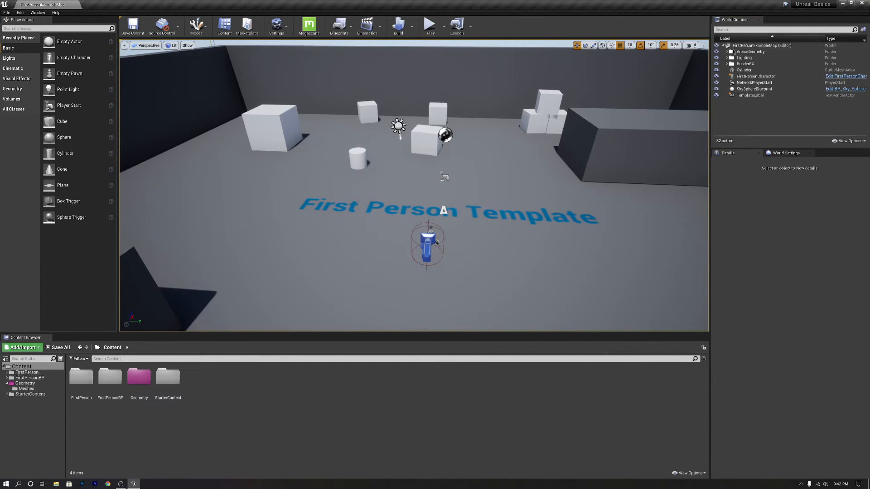
Select the Cylinder actor from the level's actor list and focus the viewport on it
{"action": "left_click", "coordinate": [755, 76]}
{"action": "left_click", "coordinate": [745, 70]}
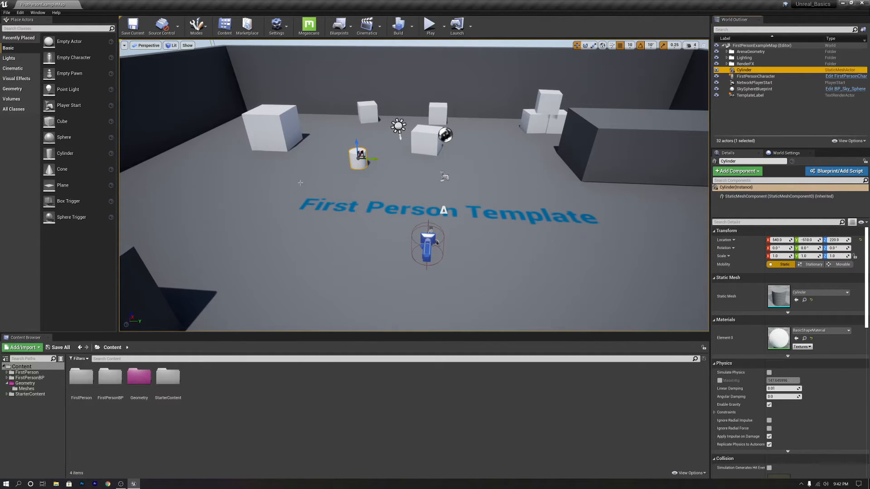
{"action": "key", "text": "f"}
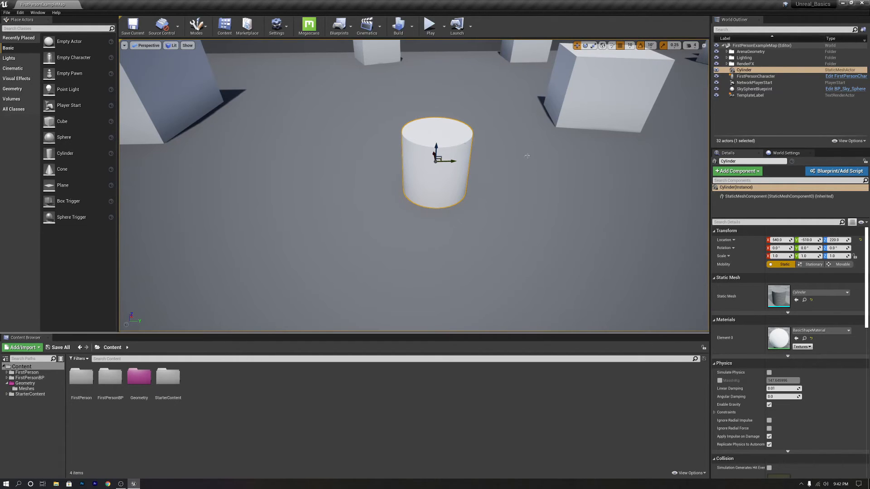
Make the Cylinder movable and enable Simulate Physics on it with a mass override of 5 kg
{"action": "left_click", "coordinate": [842, 264]}
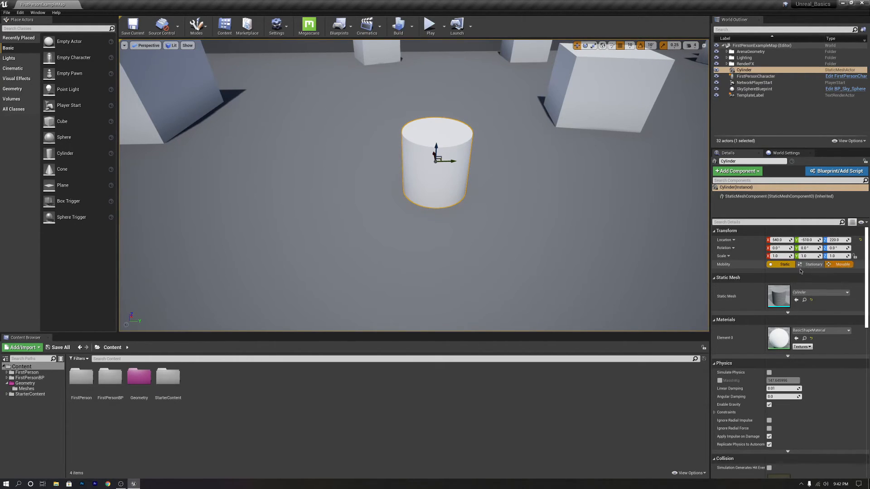
{"action": "scroll", "coordinate": [820, 290], "scroll_direction": "down", "scroll_amount": 1}
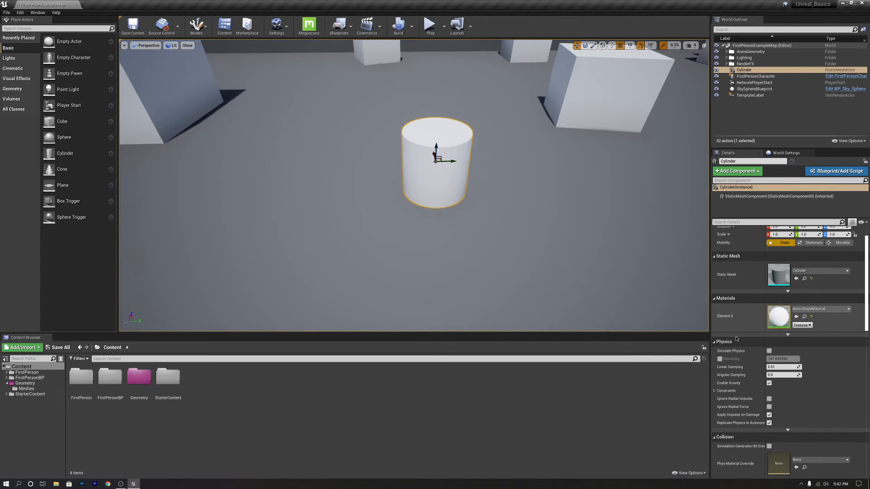
{"action": "scroll", "coordinate": [739, 334], "scroll_direction": "down", "scroll_amount": 3}
{"action": "scroll", "coordinate": [657, 308], "scroll_direction": "down", "scroll_amount": 5}
{"action": "left_click", "coordinate": [769, 319]}
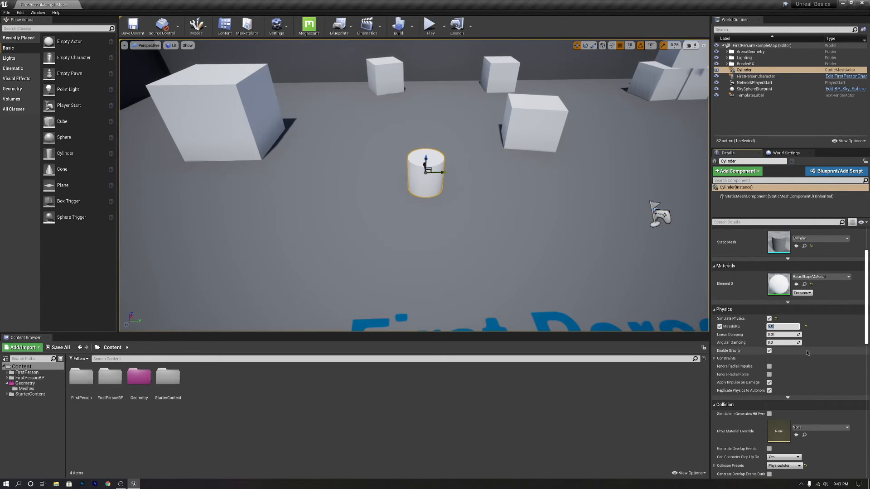
Expand the Cylinder's physics Constraints and review its collision, lighting and rendering properties
{"action": "scroll", "coordinate": [752, 322], "scroll_direction": "down", "scroll_amount": 3}
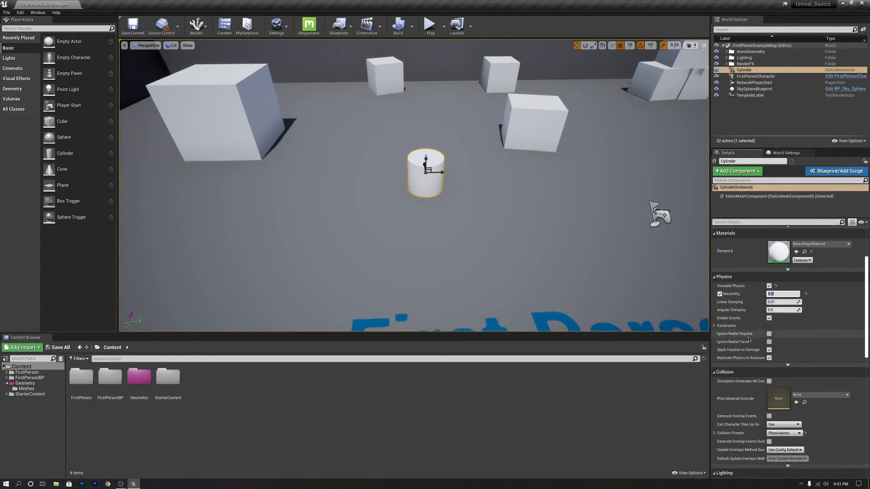
{"action": "left_click", "coordinate": [714, 326]}
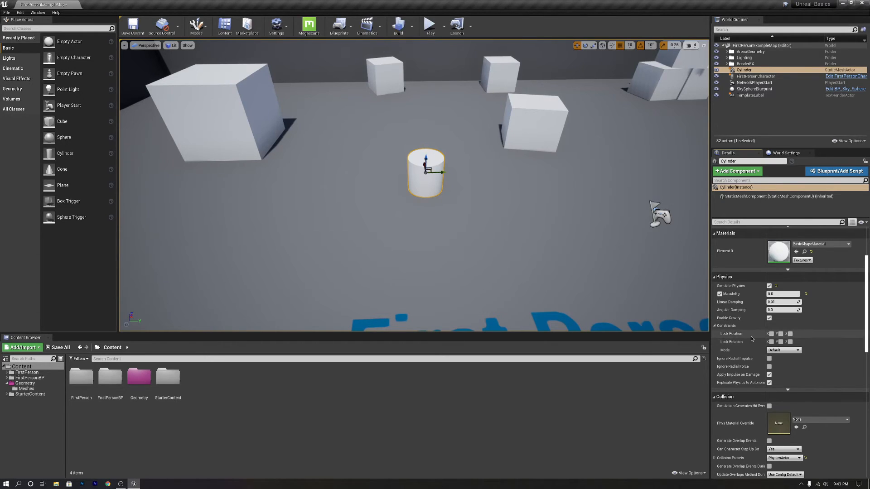
{"action": "scroll", "coordinate": [755, 347], "scroll_direction": "down", "scroll_amount": 5}
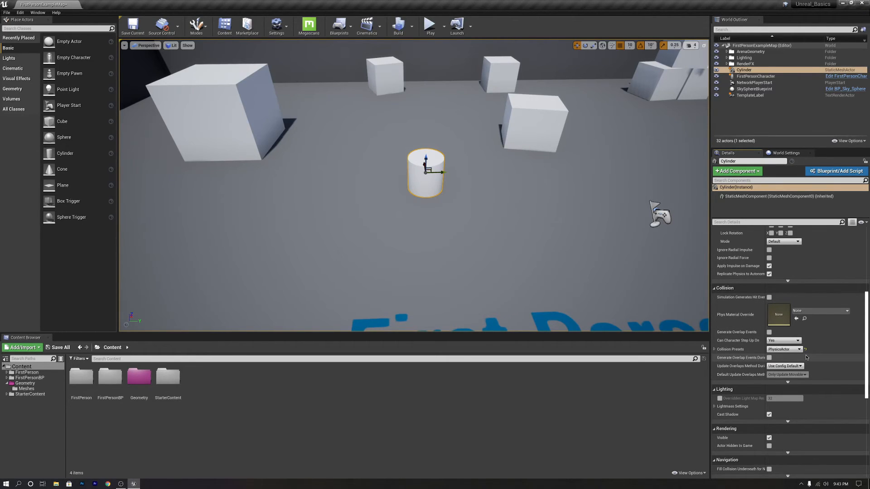
{"action": "scroll", "coordinate": [771, 371], "scroll_direction": "down", "scroll_amount": 3}
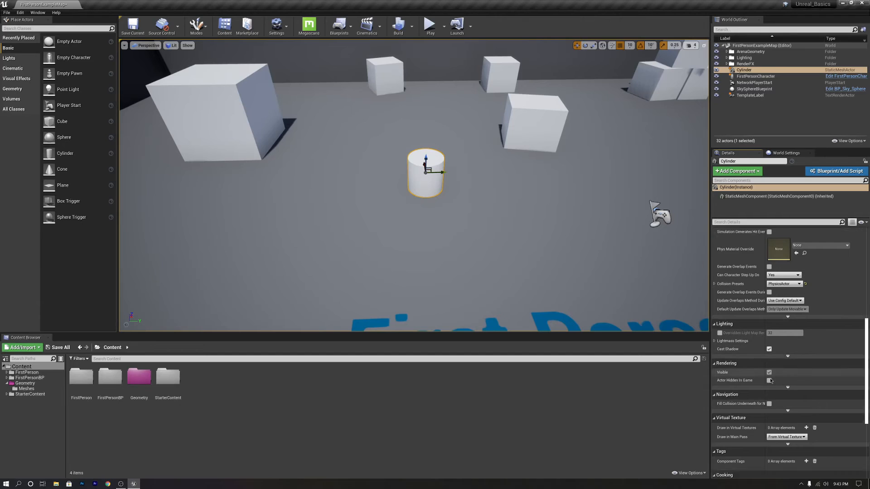
{"action": "scroll", "coordinate": [789, 391], "scroll_direction": "up", "scroll_amount": 3}
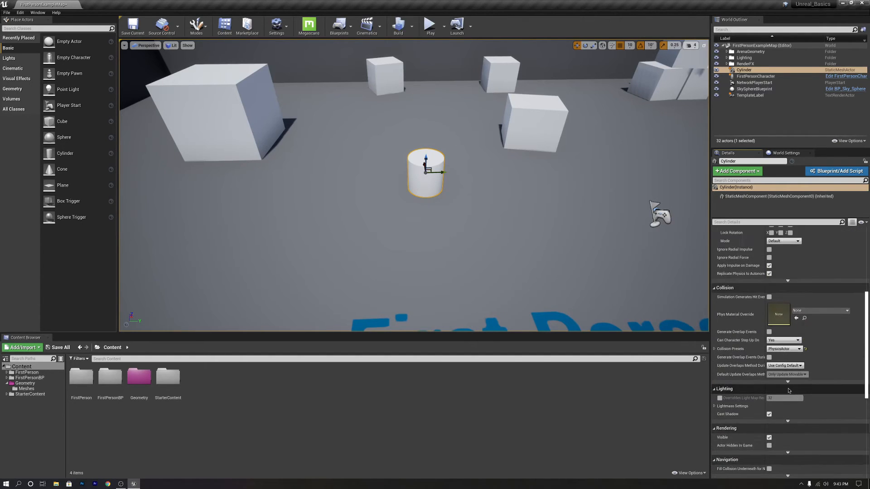
{"action": "scroll", "coordinate": [789, 391], "scroll_direction": "up", "scroll_amount": 9}
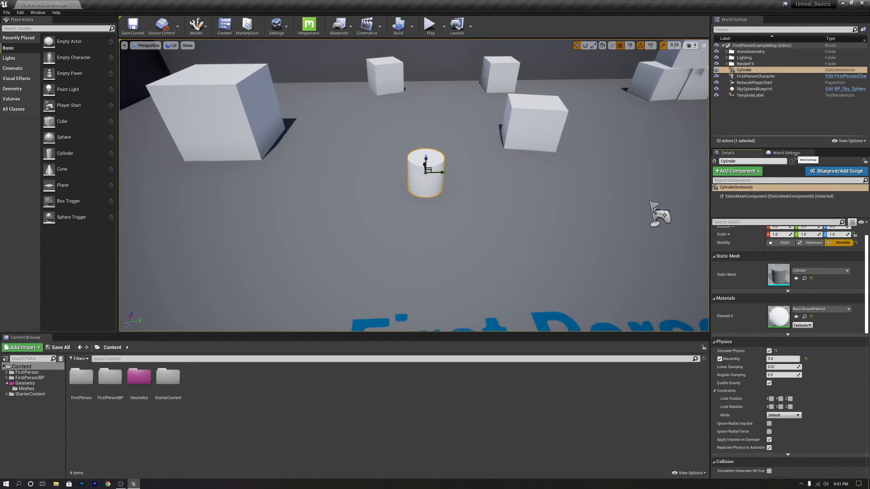
Open the World Settings, check the GameMode Override choices and expand the classes under Selected GameMode
{"action": "left_click", "coordinate": [786, 153]}
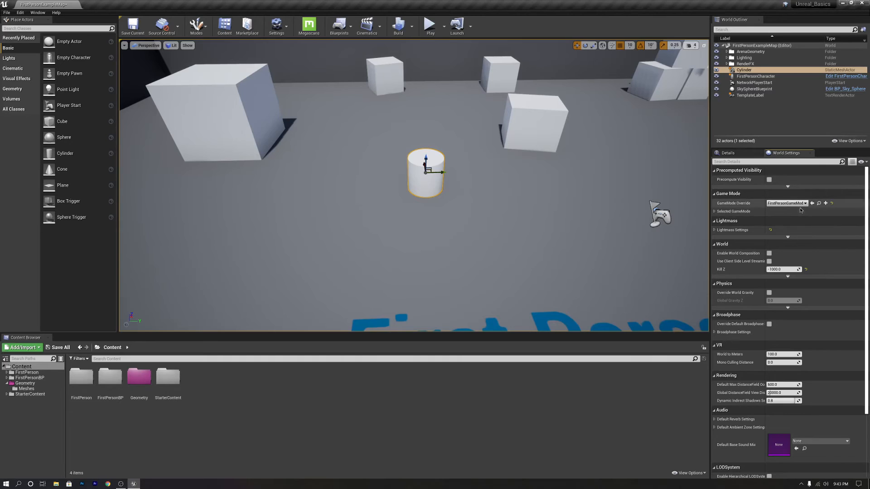
{"action": "left_click", "coordinate": [782, 204]}
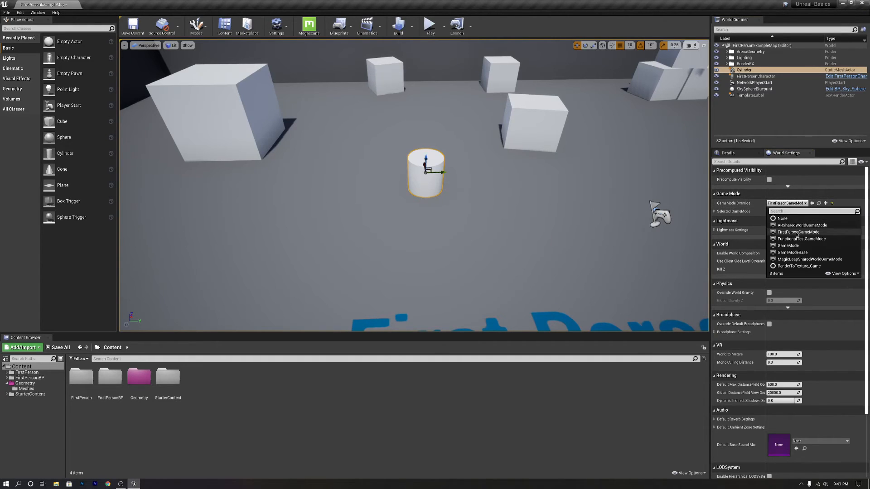
{"action": "left_click", "coordinate": [751, 212]}
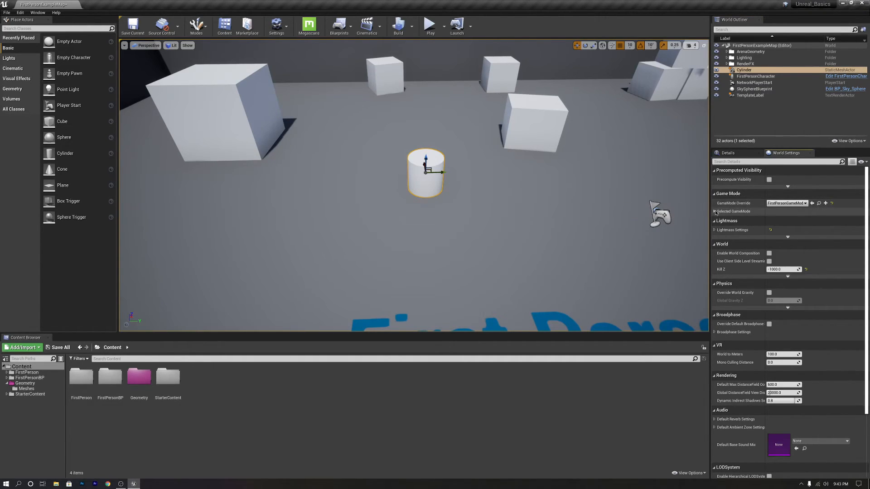
{"action": "left_click", "coordinate": [739, 212]}
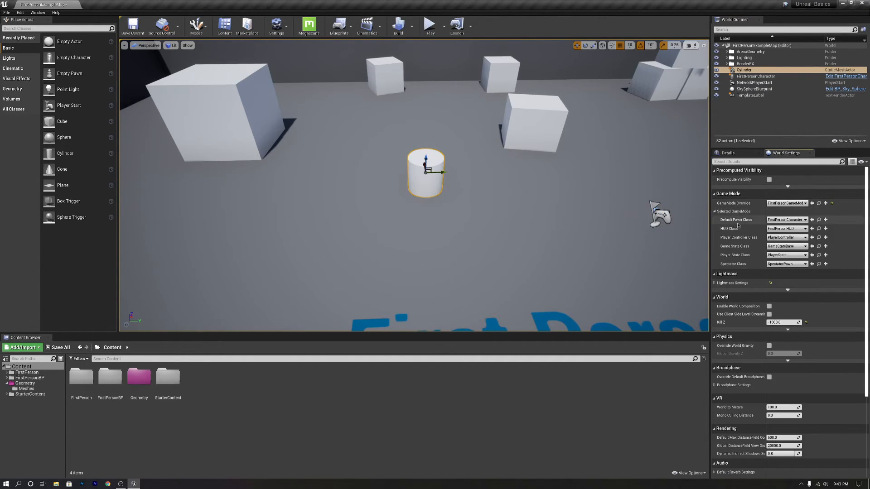
Check the list of available editor windows and developer tools, and return to the Cylinder's details
{"action": "left_click", "coordinate": [39, 12]}
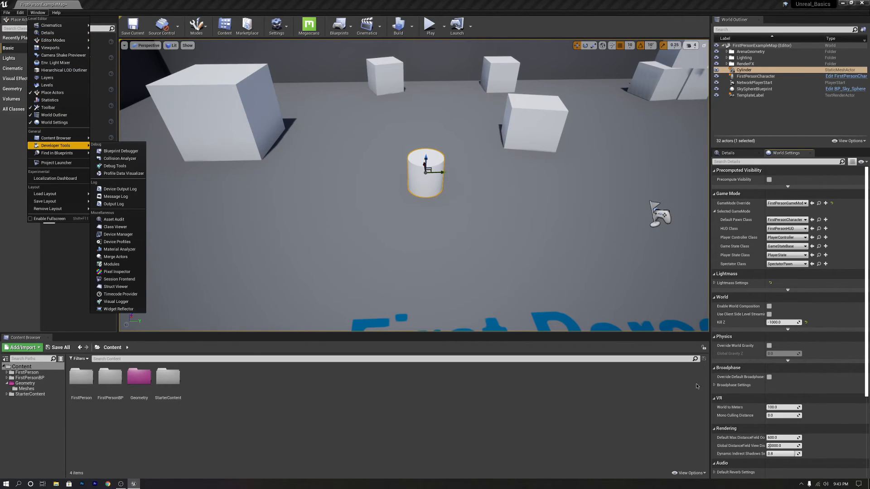
{"action": "left_click", "coordinate": [617, 393]}
{"action": "left_click", "coordinate": [728, 153]}
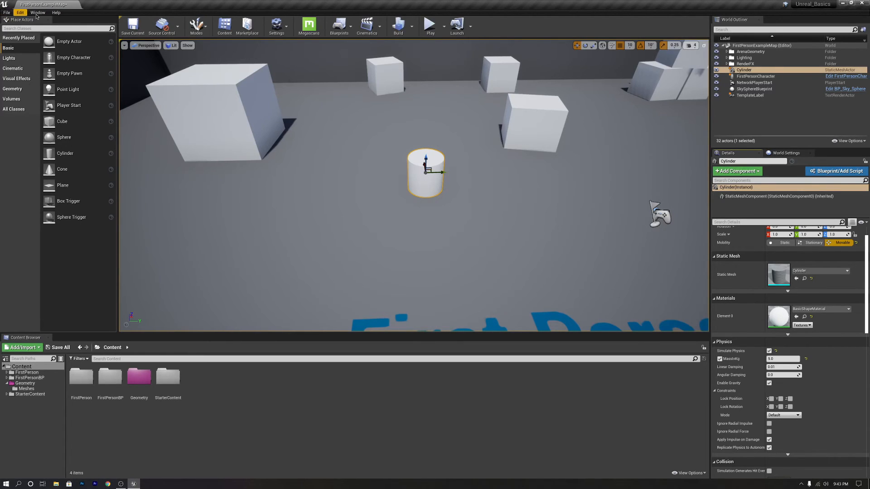
Save the modified level and look at the New Level templates without creating a level
{"action": "left_click", "coordinate": [7, 12]}
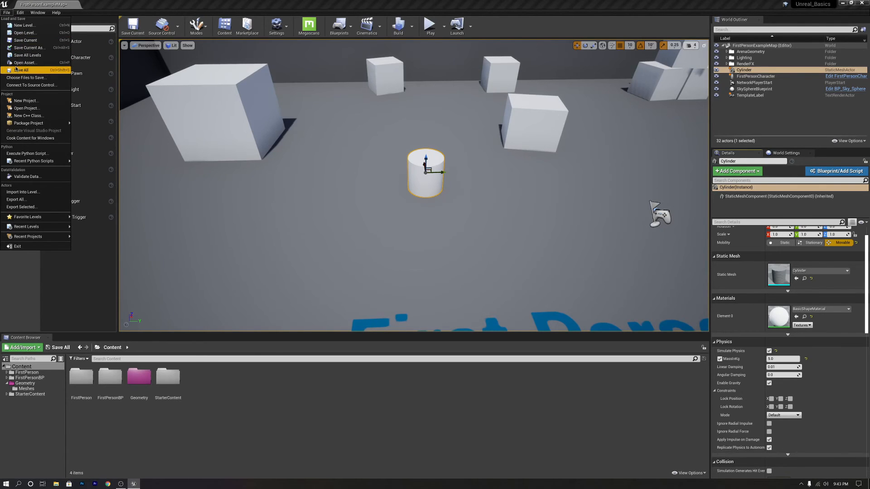
{"action": "left_click", "coordinate": [17, 33]}
{"action": "left_click", "coordinate": [9, 13]}
{"action": "left_click", "coordinate": [18, 26]}
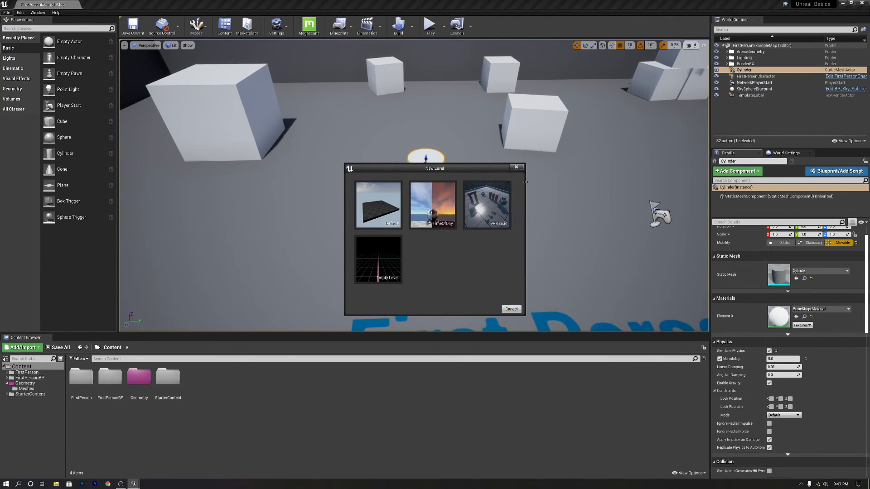
{"action": "left_click", "coordinate": [516, 168]}
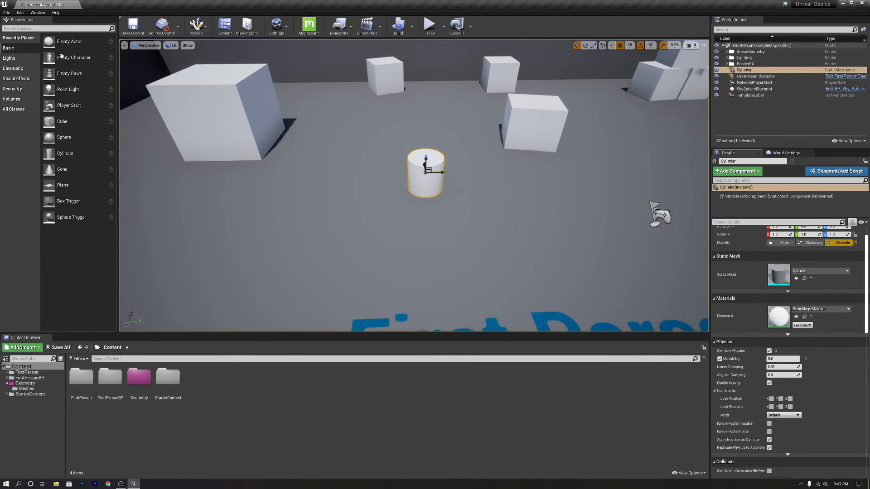
Review the editor's file, project, editing, configuration, window and help commands without running any of them
{"action": "left_click", "coordinate": [7, 12]}
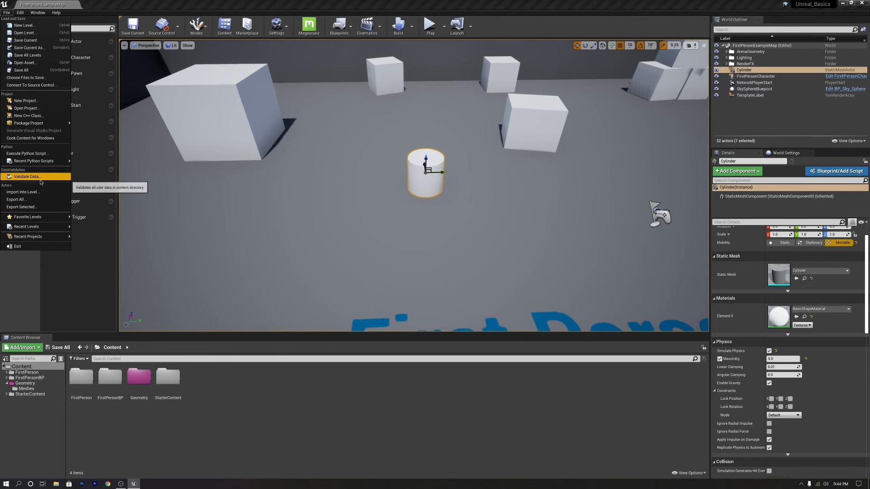
{"action": "mouse_move", "coordinate": [39, 123]}
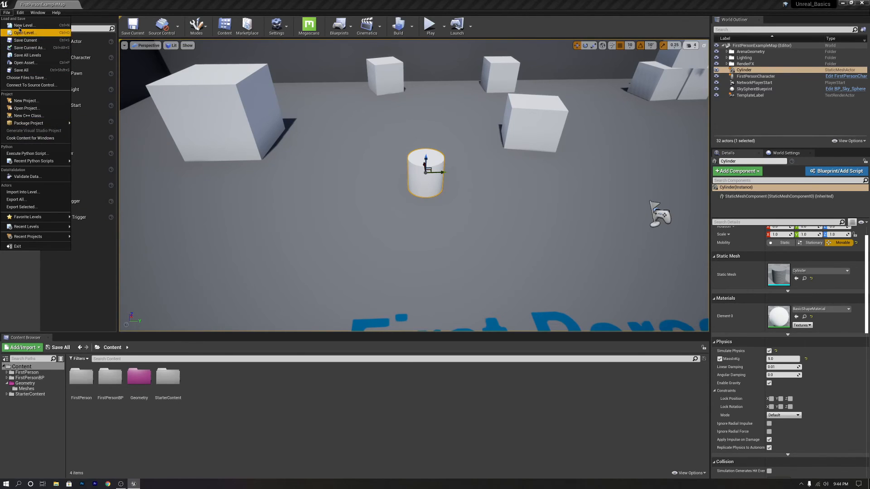
{"action": "left_click", "coordinate": [19, 12]}
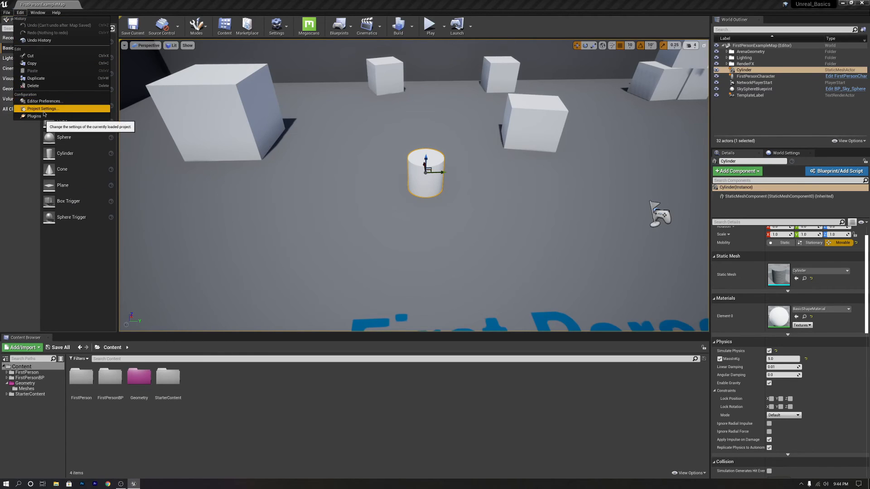
{"action": "left_click", "coordinate": [38, 12]}
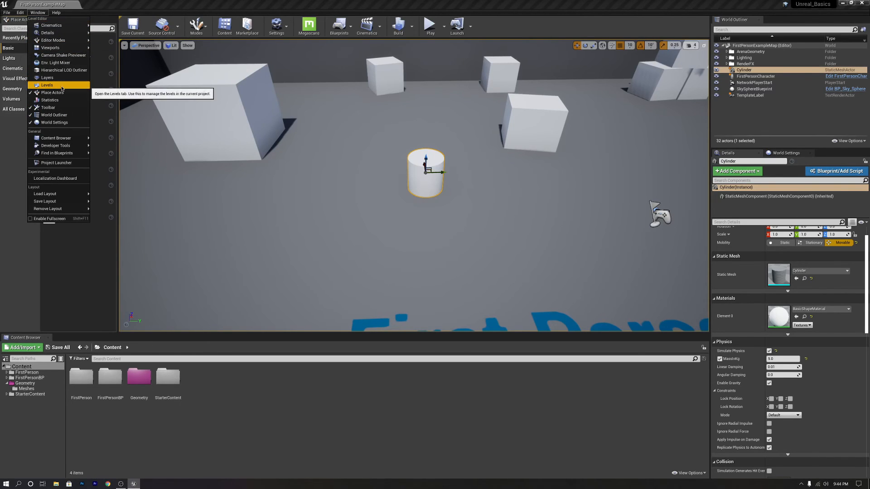
{"action": "mouse_move", "coordinate": [56, 137]}
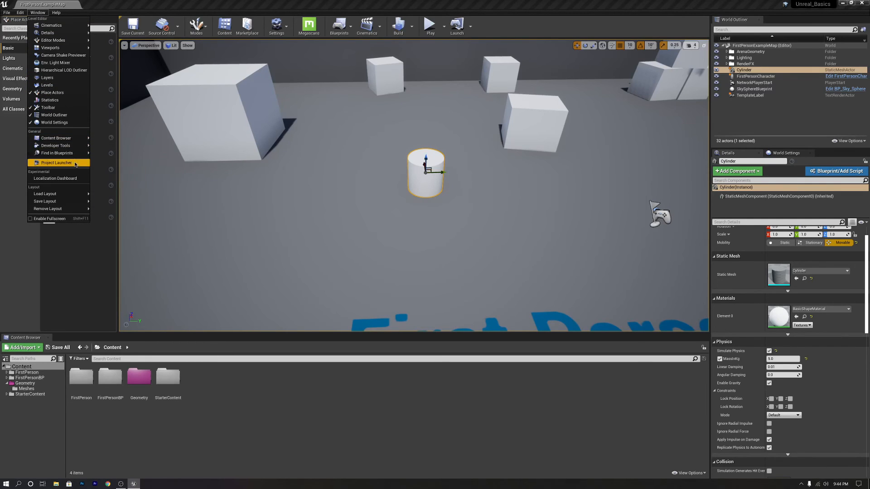
{"action": "mouse_move", "coordinate": [57, 12]}
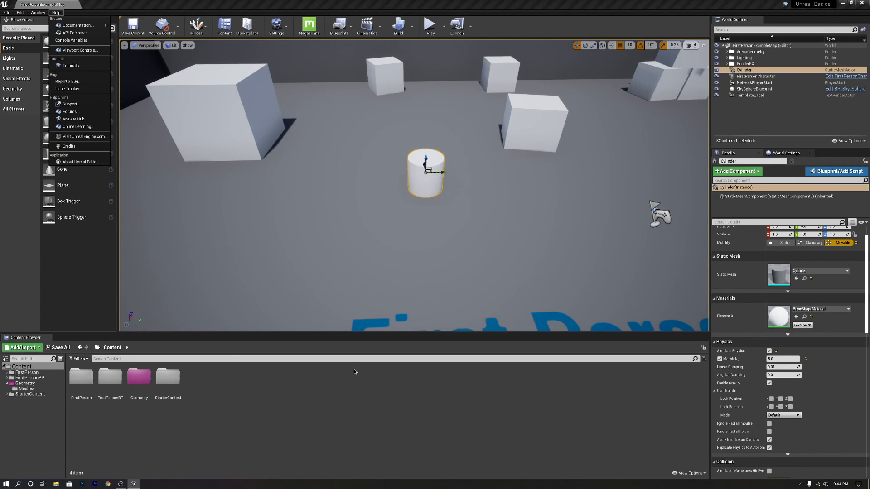
{"action": "left_click", "coordinate": [359, 387]}
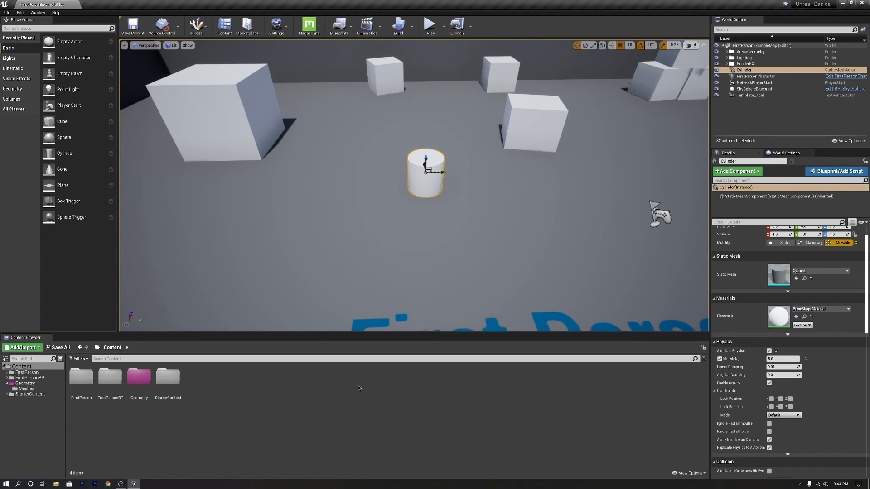
Browse the available tutorials, including the Basics category, and close the tutorials window
{"action": "left_click", "coordinate": [783, 6]}
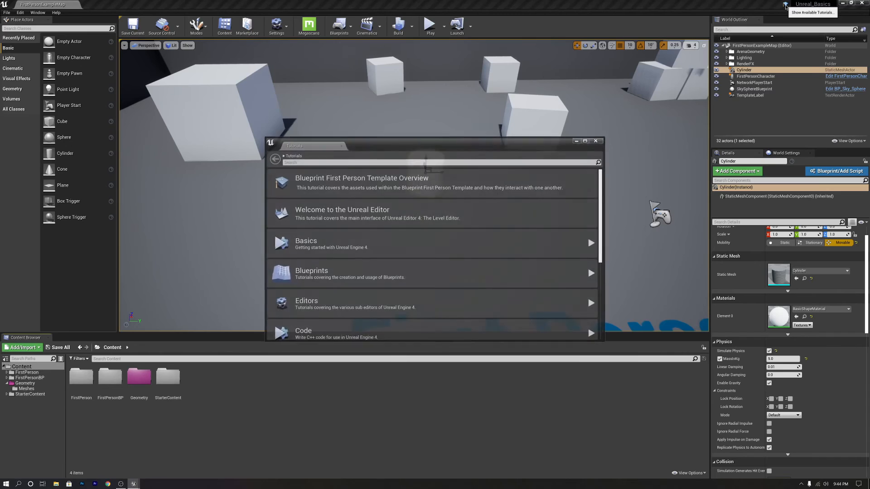
{"action": "left_click_drag", "start_coordinate": [367, 145], "coordinate": [440, 71]}
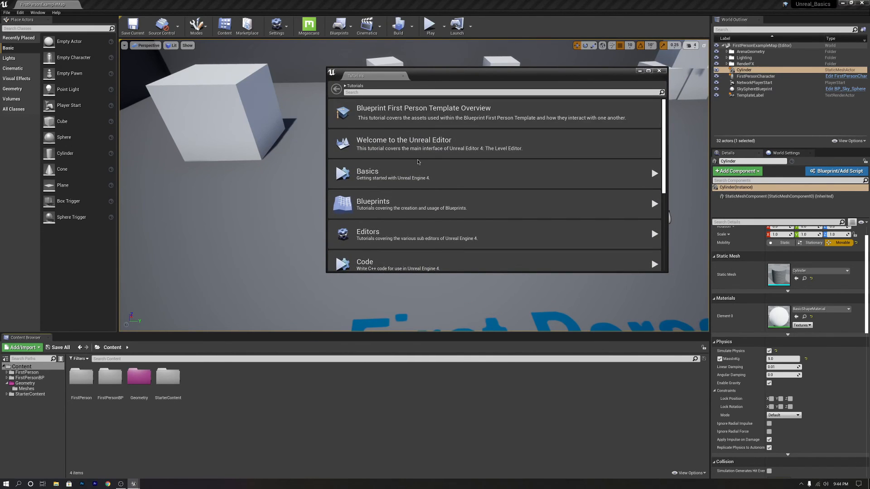
{"action": "scroll", "coordinate": [431, 246], "scroll_direction": "down", "scroll_amount": 7}
{"action": "scroll", "coordinate": [431, 246], "scroll_direction": "up", "scroll_amount": 7}
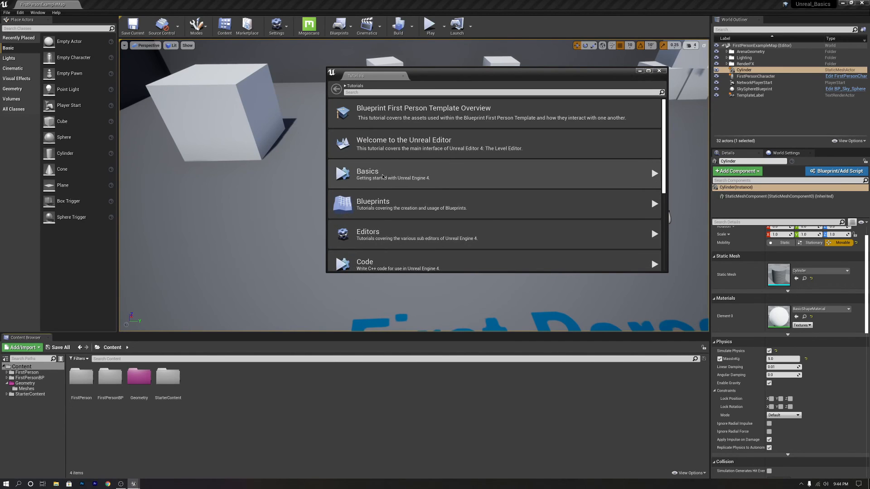
{"action": "left_click", "coordinate": [383, 177]}
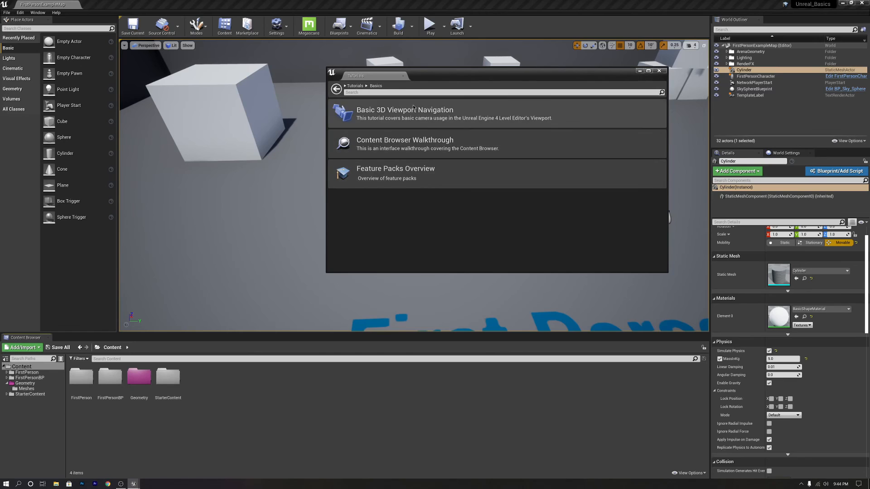
{"action": "left_click", "coordinate": [336, 89]}
{"action": "scroll", "coordinate": [468, 170], "scroll_direction": "down", "scroll_amount": 7}
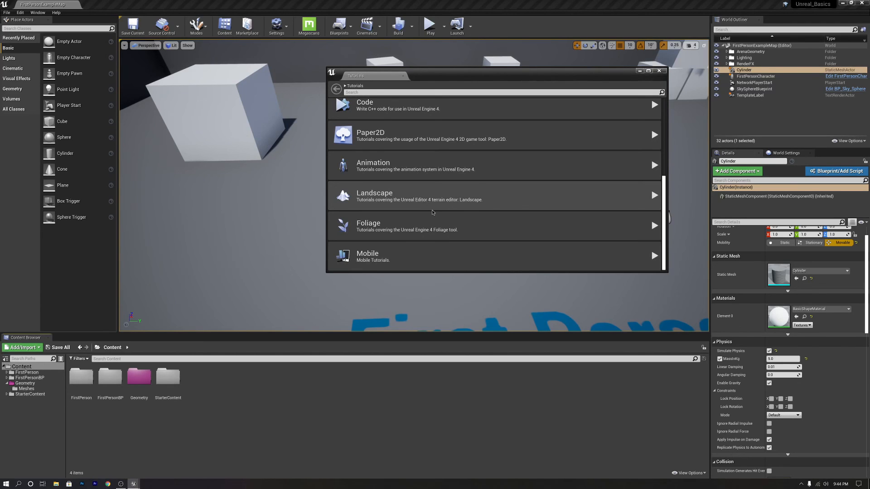
{"action": "scroll", "coordinate": [433, 212], "scroll_direction": "up", "scroll_amount": 7}
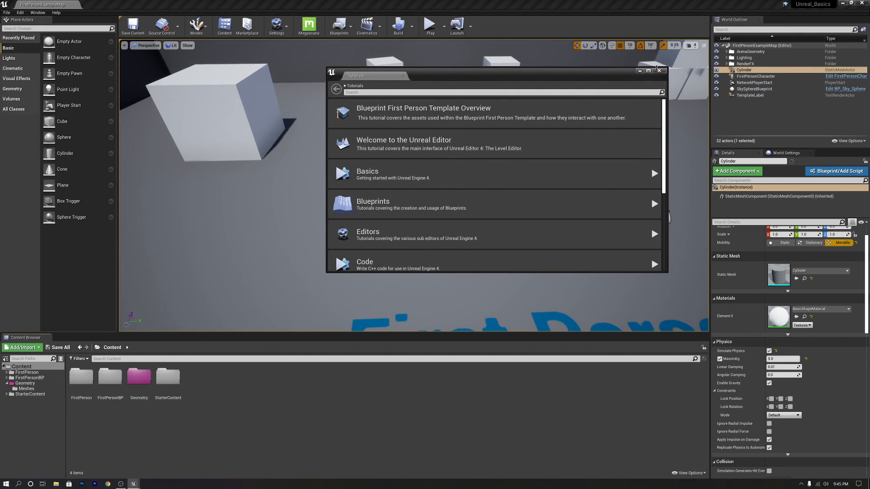
{"action": "left_click", "coordinate": [661, 70]}
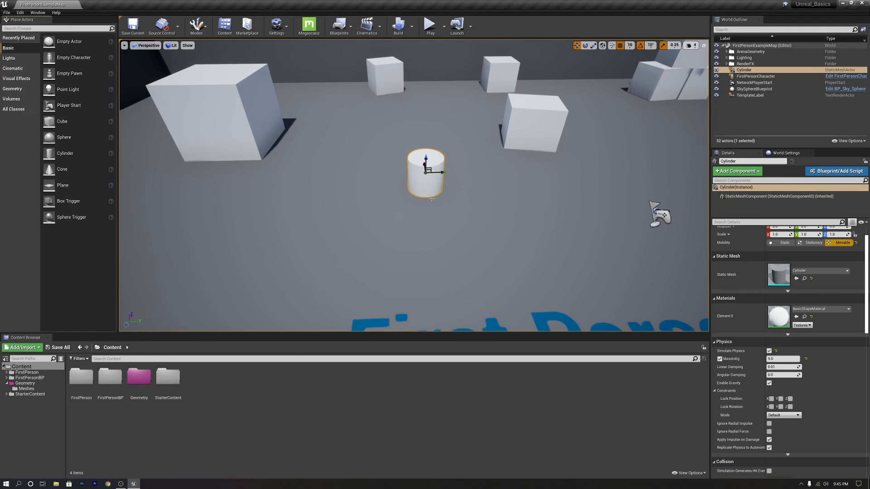
{"action": "scroll", "coordinate": [842, 227], "scroll_direction": "up", "scroll_amount": 2}
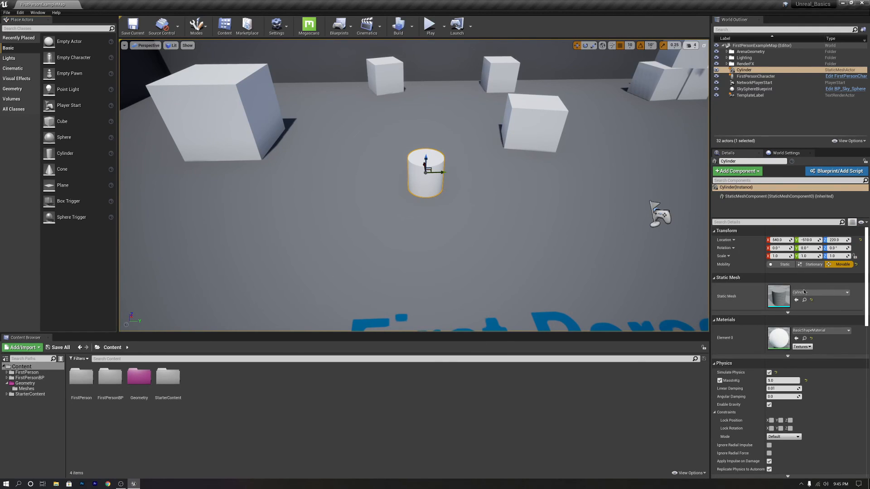